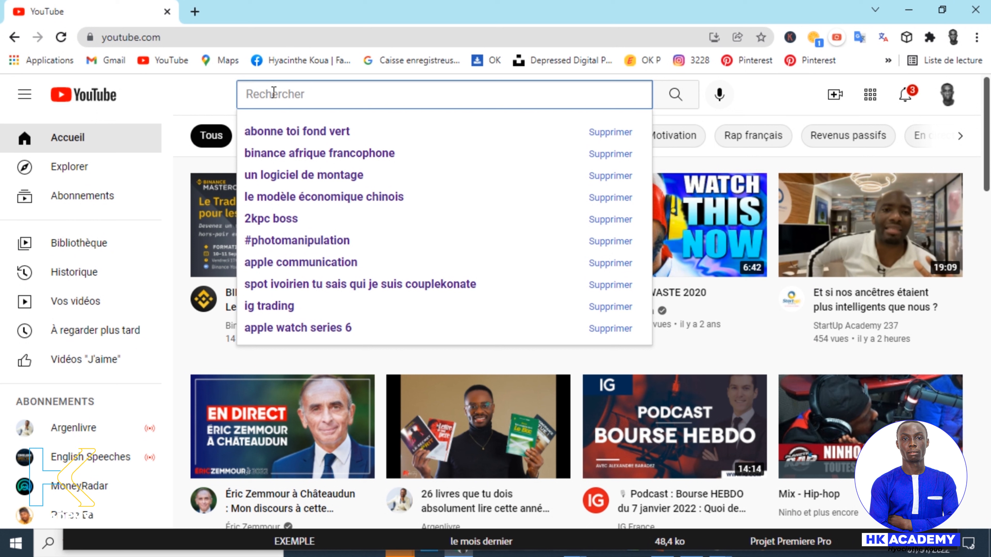
Step: Search YouTube for "fond vert abonne toi"
text(FOND V)
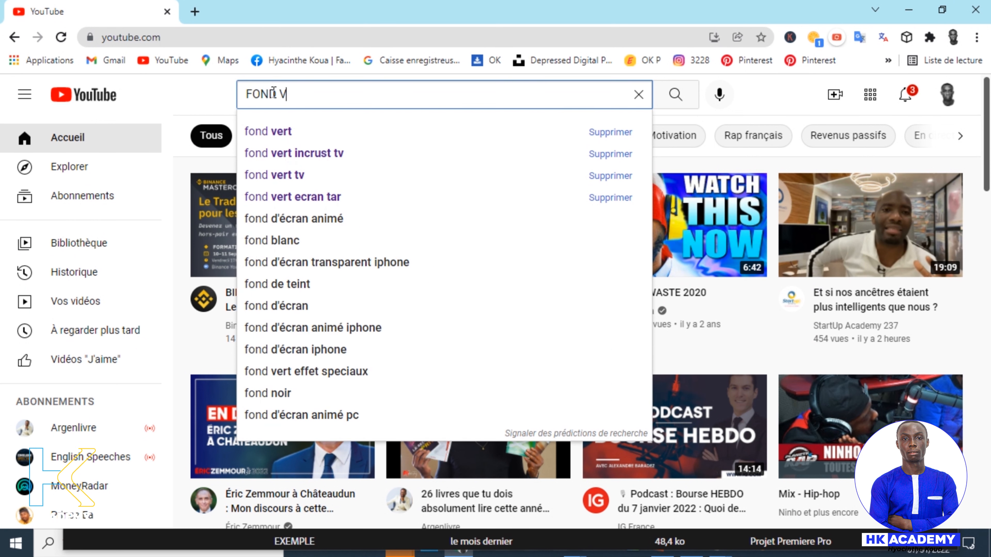
text(ERT ABO)
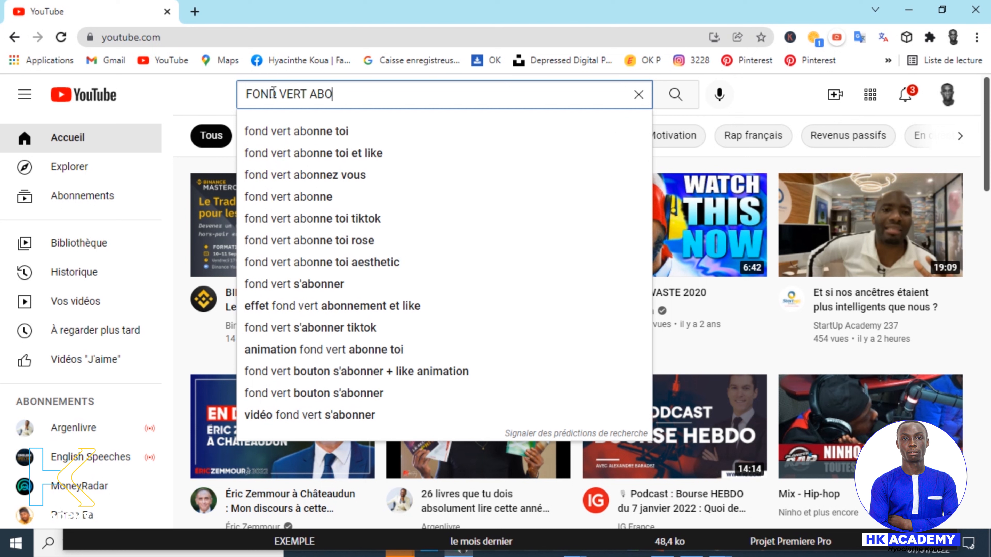
text(NNE T)
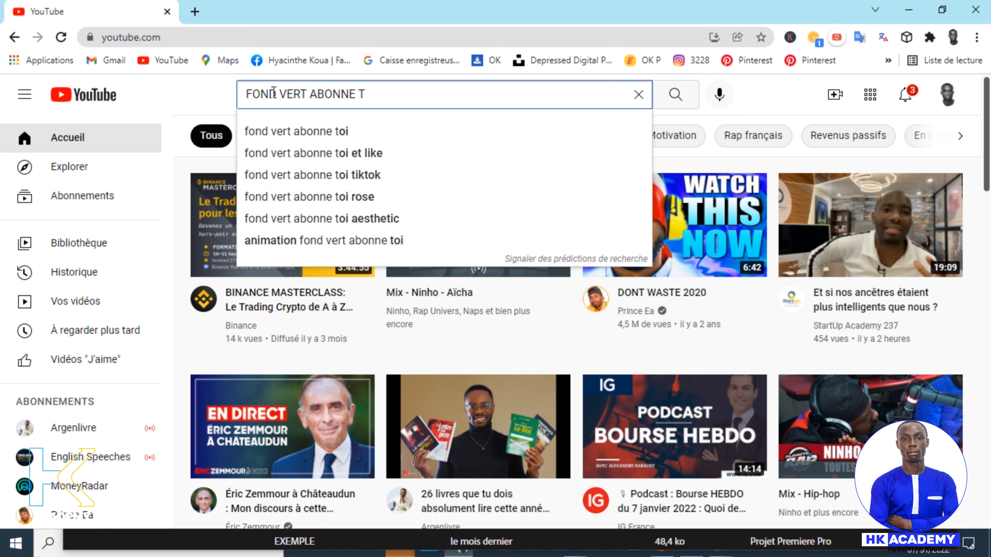
text(OI)
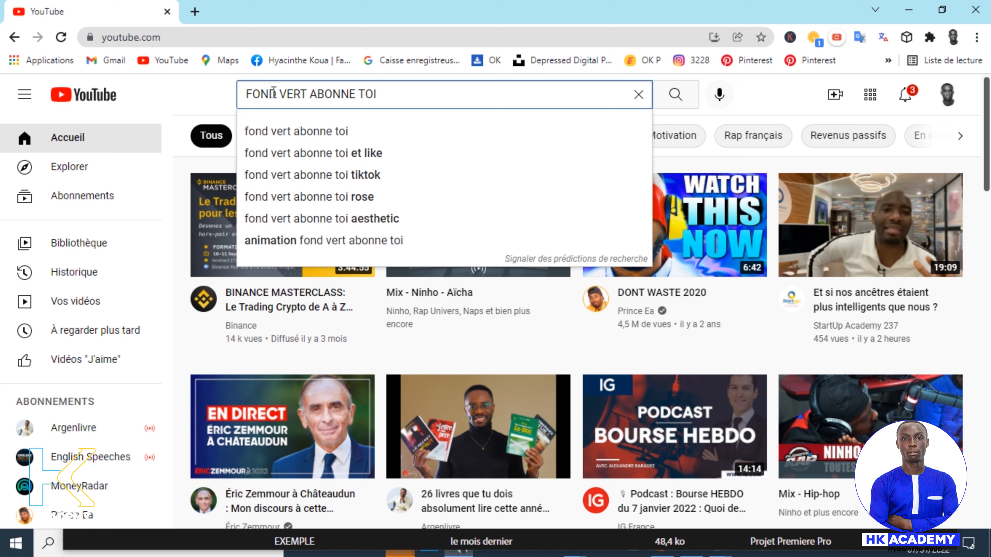
click(301, 135)
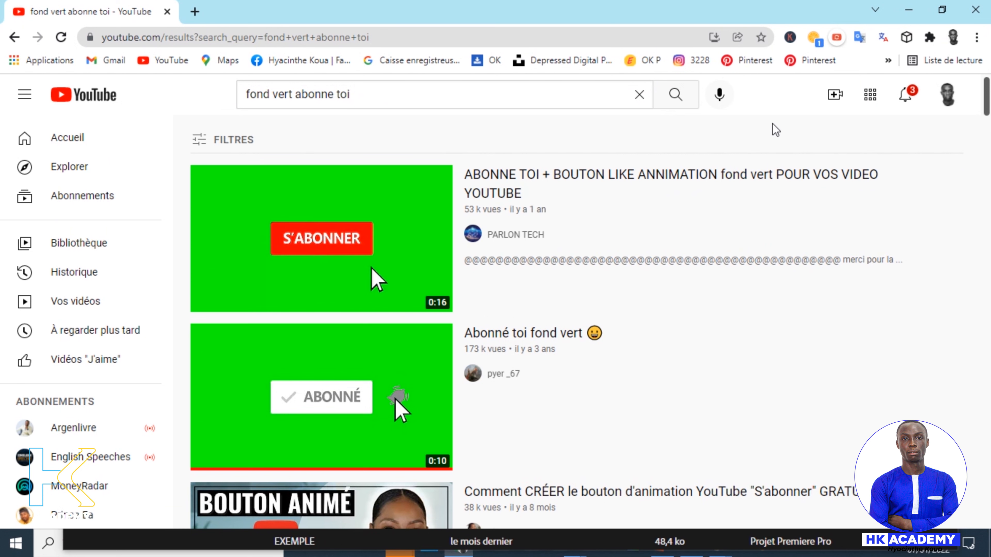
Step: Open the video "ABONNE TOI + BOUTON LIKE ANNIMATION fond vert POUR VOS VIDEO YOUTUBE" from the results and pause its playback
scroll(771, 123, down, 2)
scroll(775, 132, down, 3)
scroll(775, 131, down, 10)
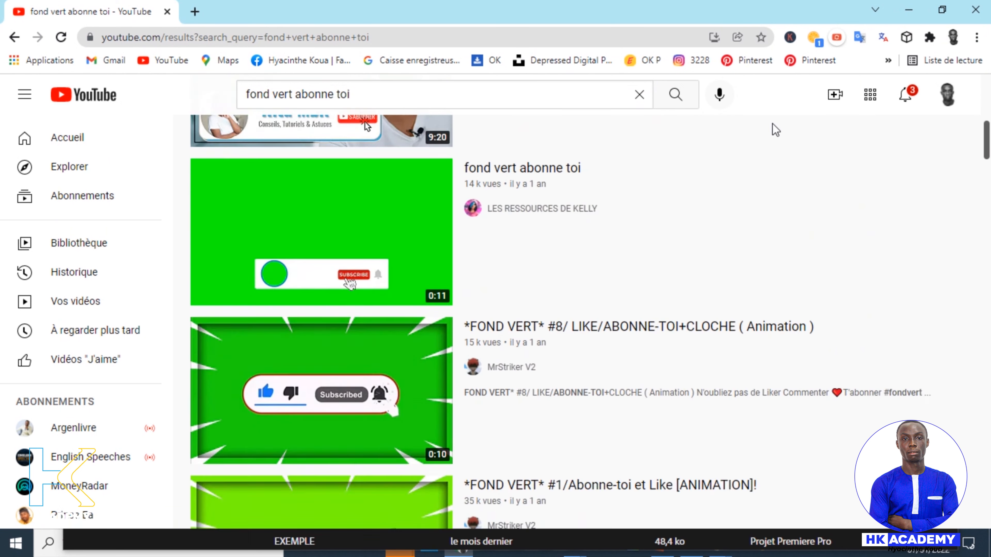
scroll(776, 130, up, 15)
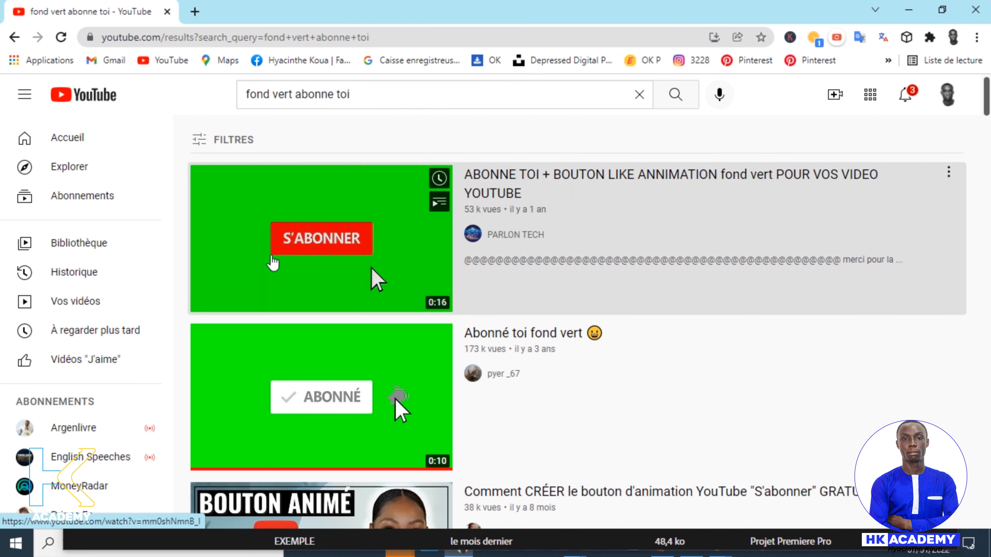
click(272, 261)
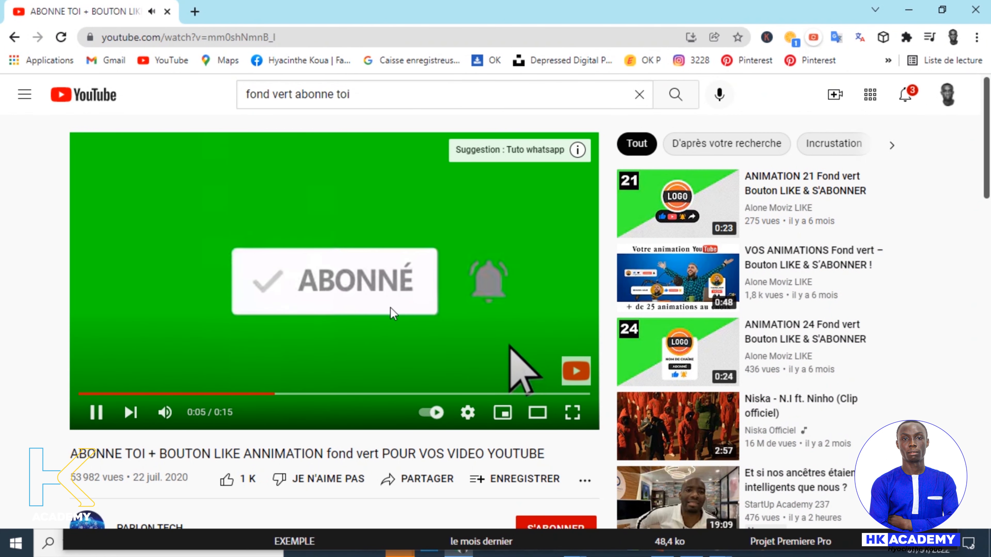
click(173, 304)
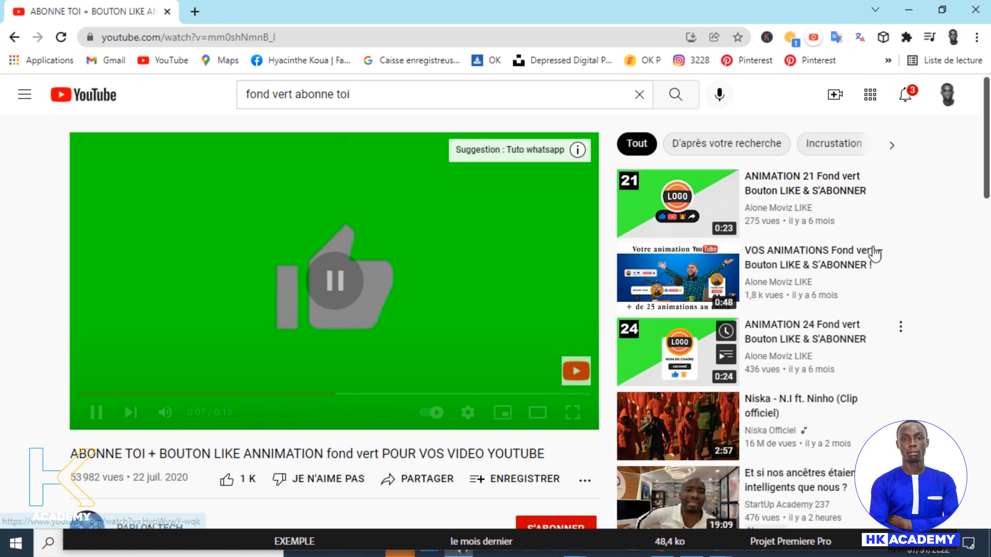
Step: Rewind the green-screen video to its start, then reload its page and pause playback to view the details beneath it
drag(985, 185, 987, 121)
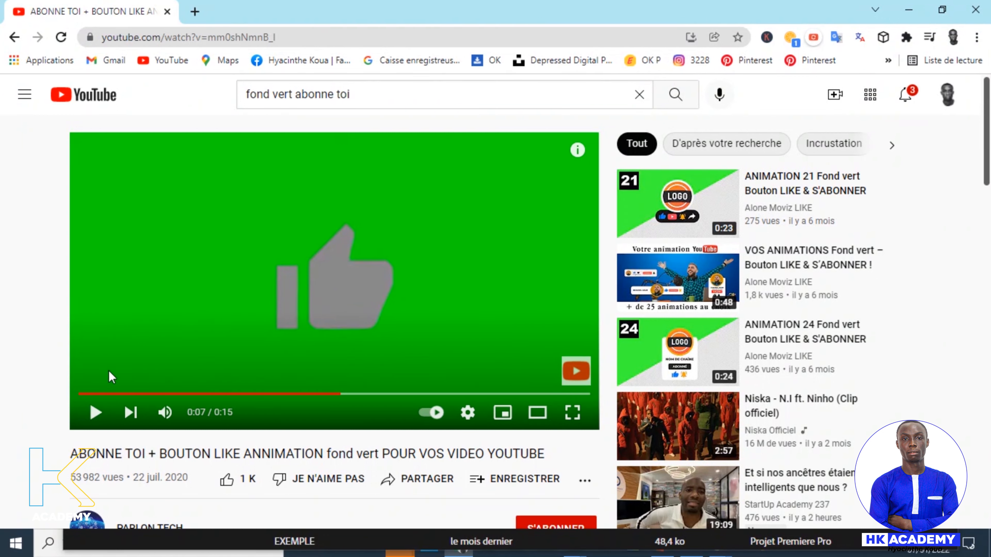
click(88, 394)
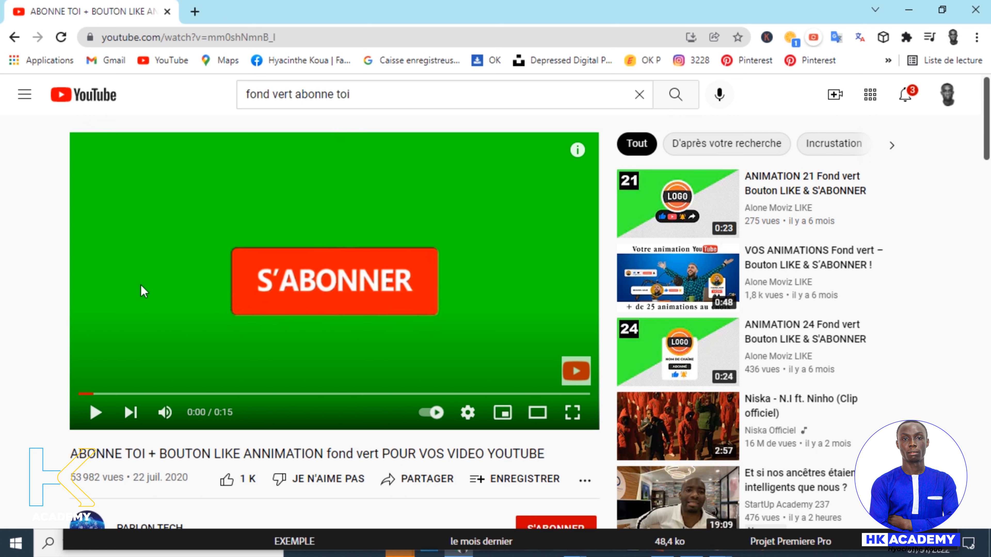
click(61, 39)
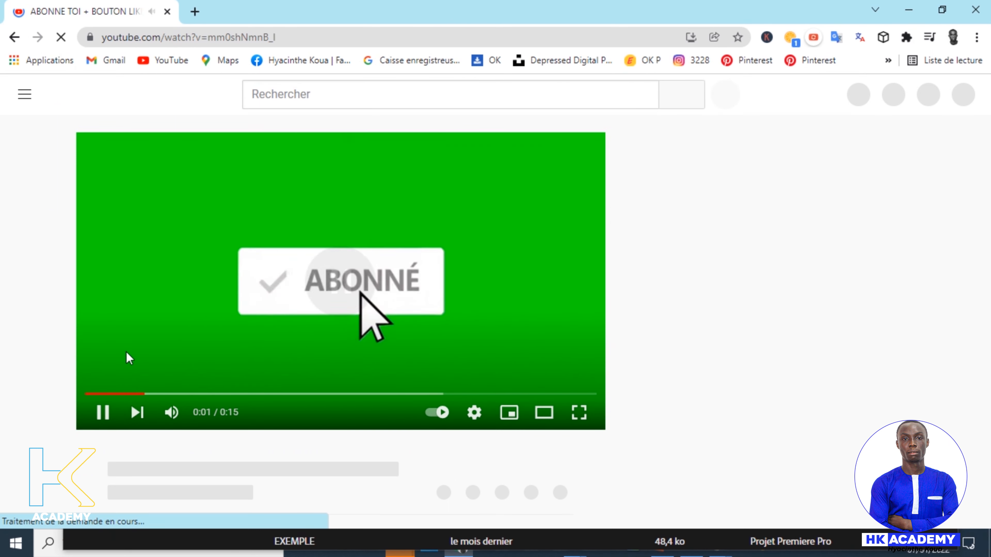
click(130, 359)
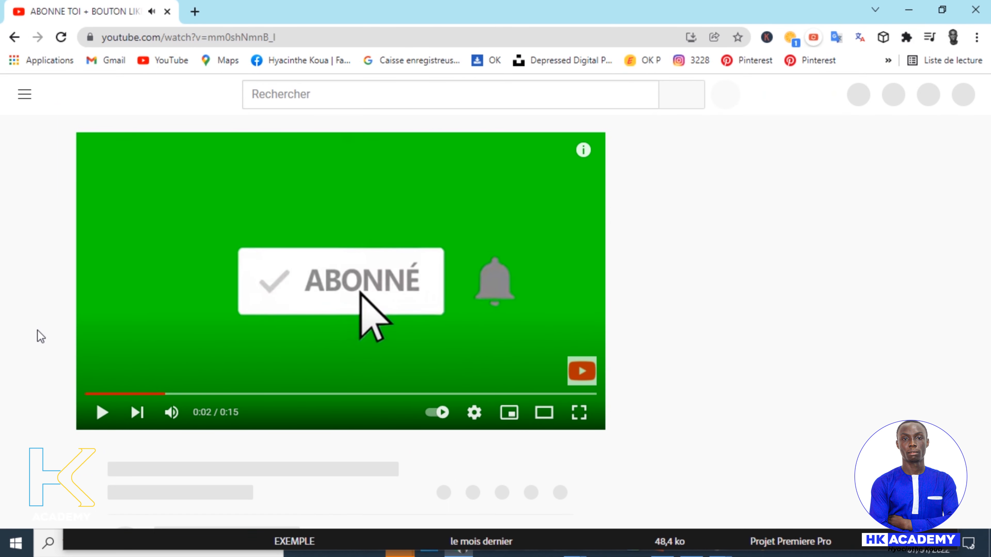
scroll(37, 330, down, 4)
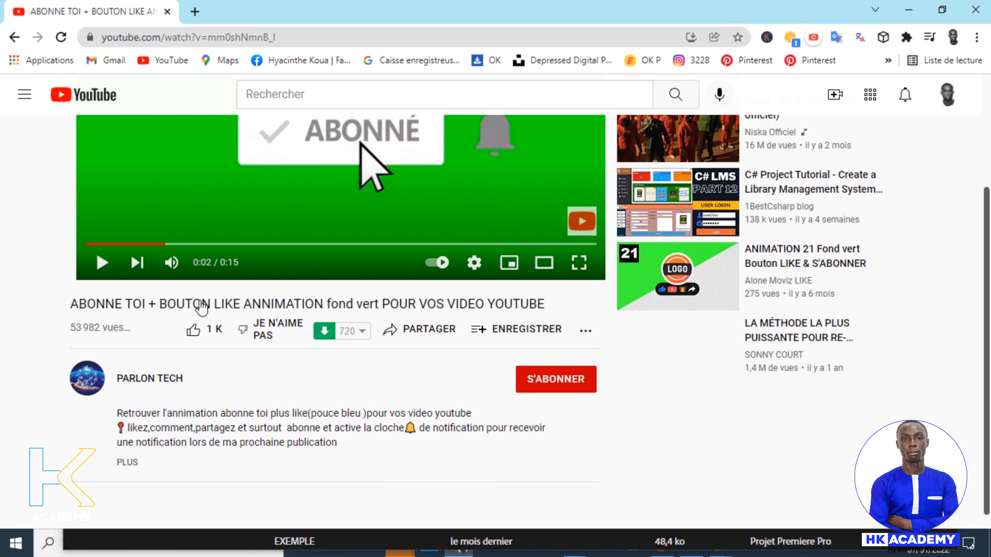
scroll(326, 336, up, 1)
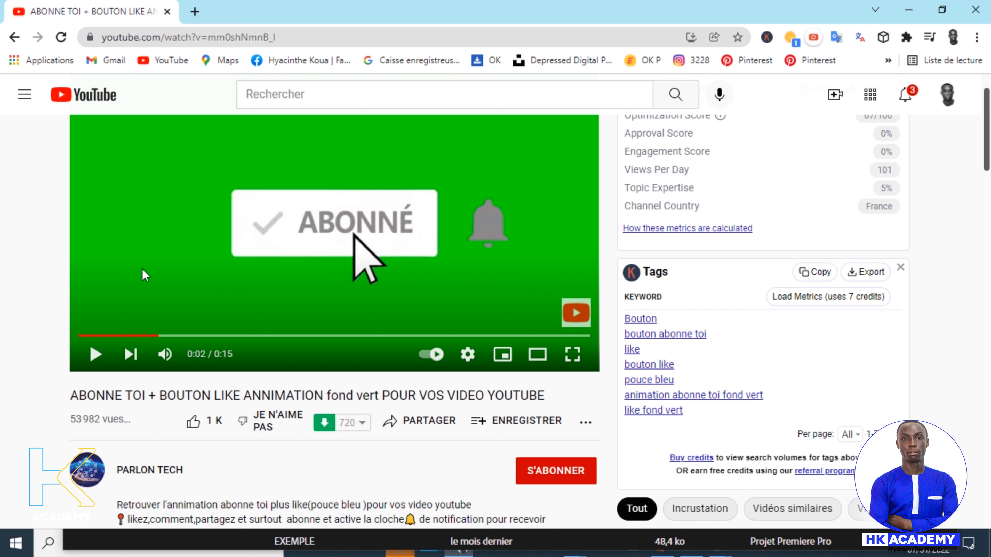
click(114, 39)
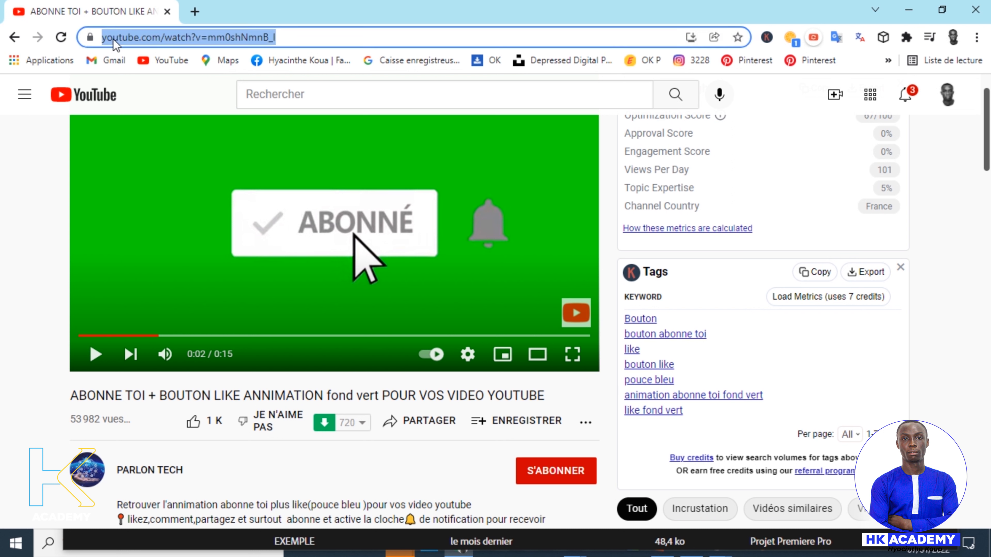
click(157, 39)
click(160, 39)
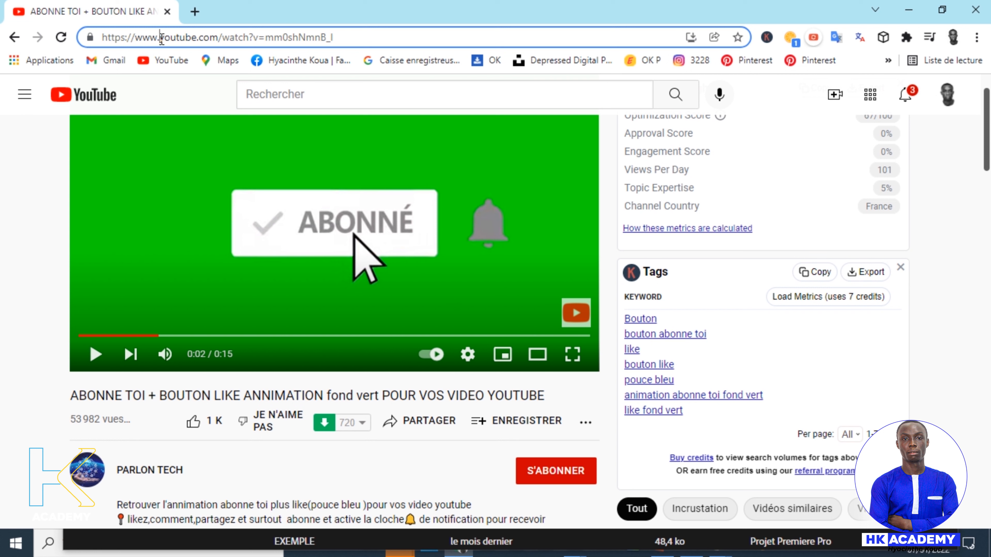
key(BackSpace)
key(BackSpace)
key(BackSpace)
key(BackSpace)
key(BackSpace)
key(BackSpace)
key(BackSpace)
key(BackSpace)
key(BackSpace)
key(BackSpace)
key(BackSpace)
key(BackSpace)
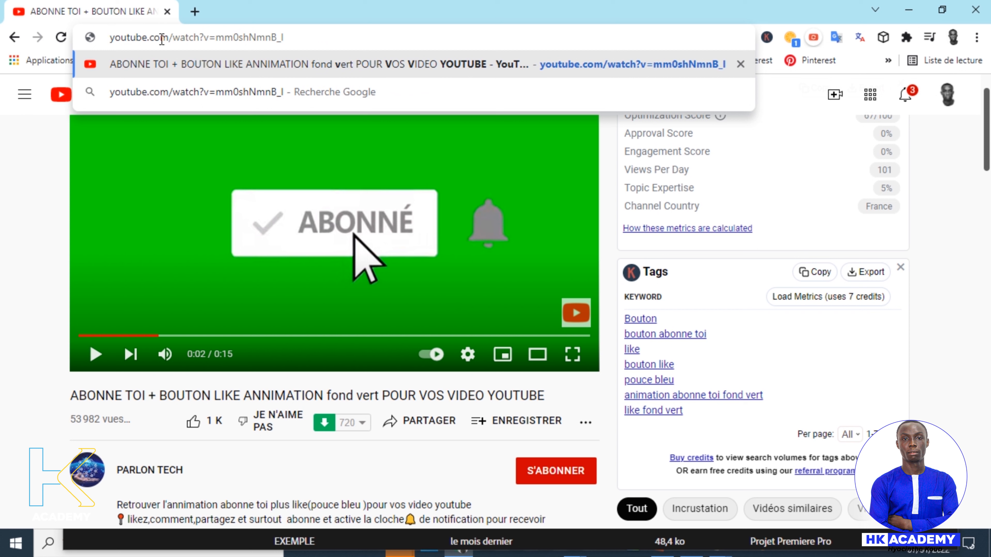
text(ss)
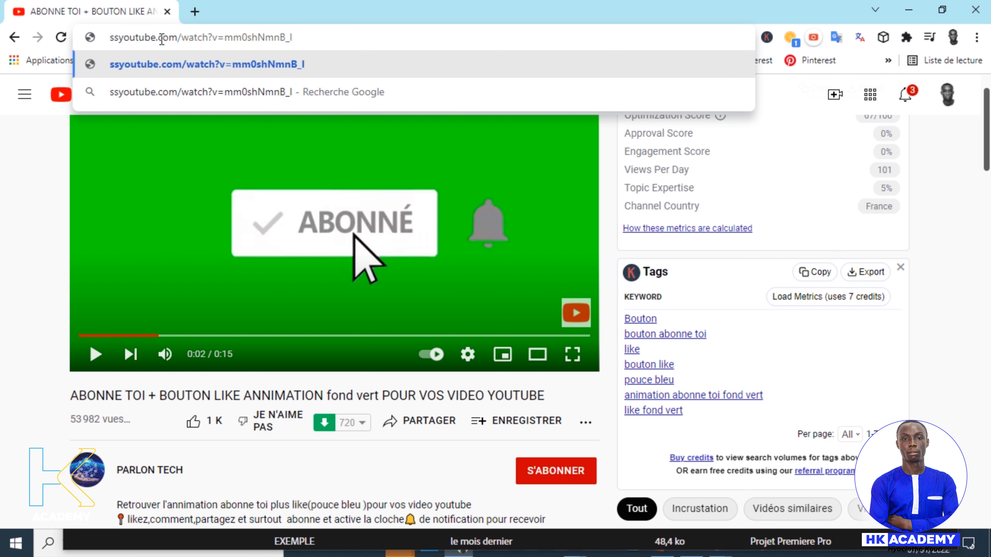
key(Return)
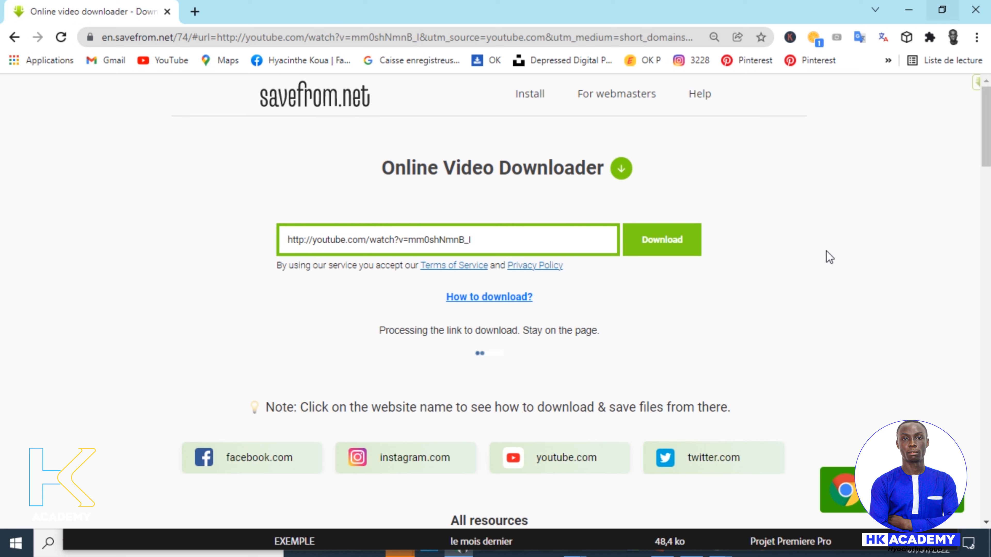
mouse_move(691, 549)
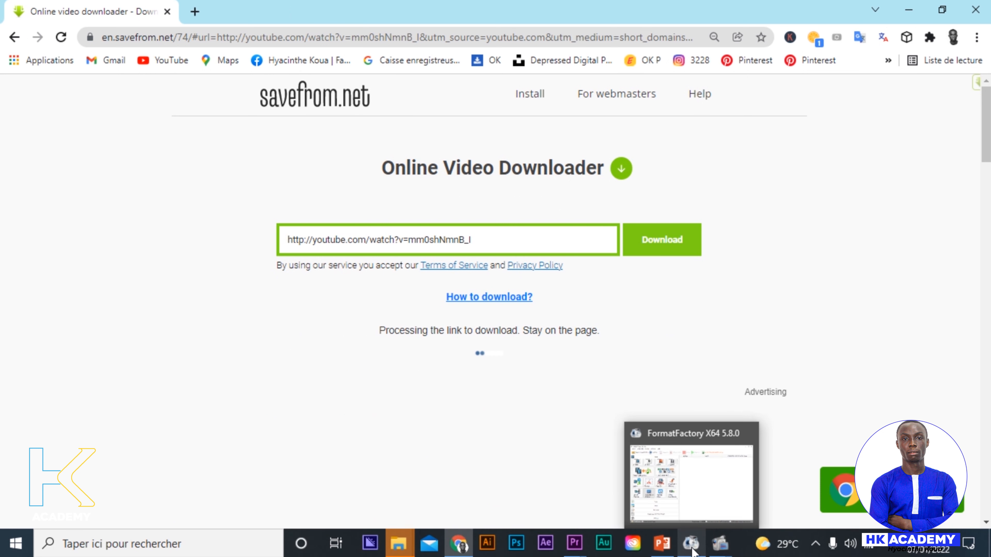
click(639, 494)
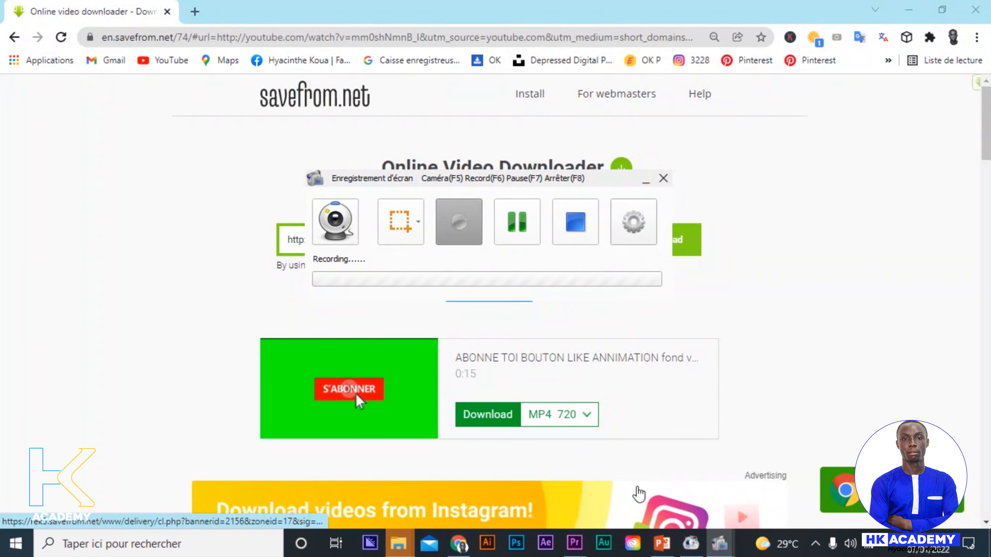
click(646, 181)
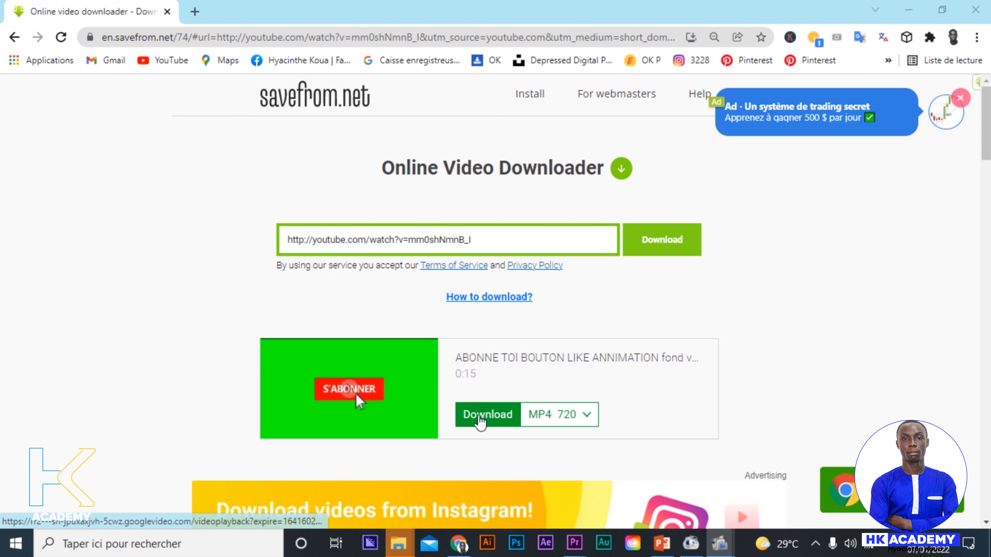
Step: Review the available formats and the site's download instructions, and download the green-screen video as MP4 720
click(586, 419)
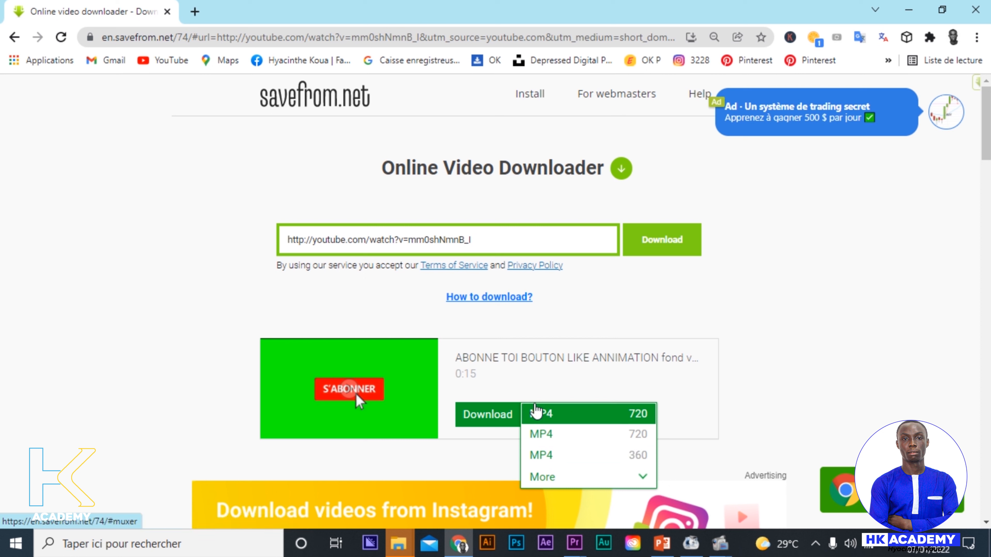
click(165, 332)
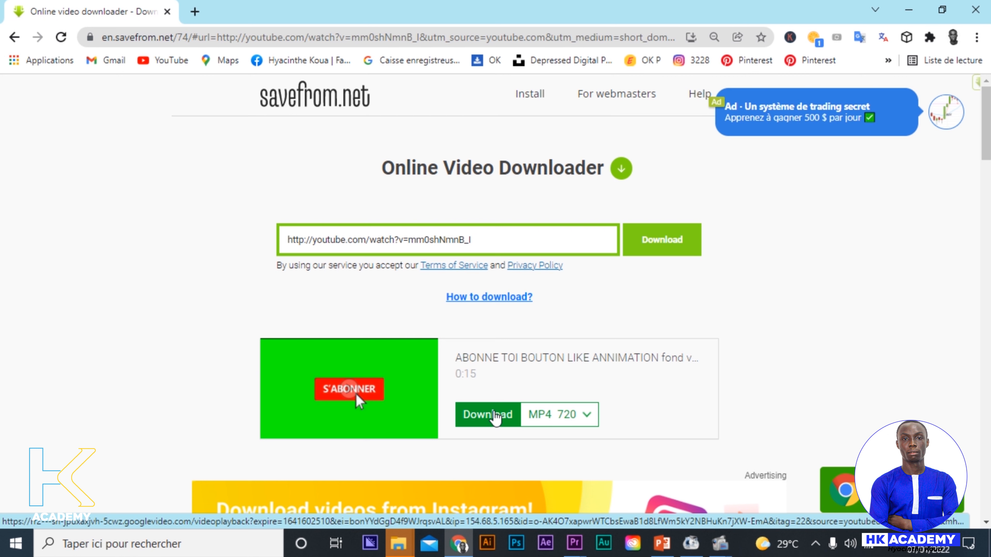
scroll(770, 289, down, 12)
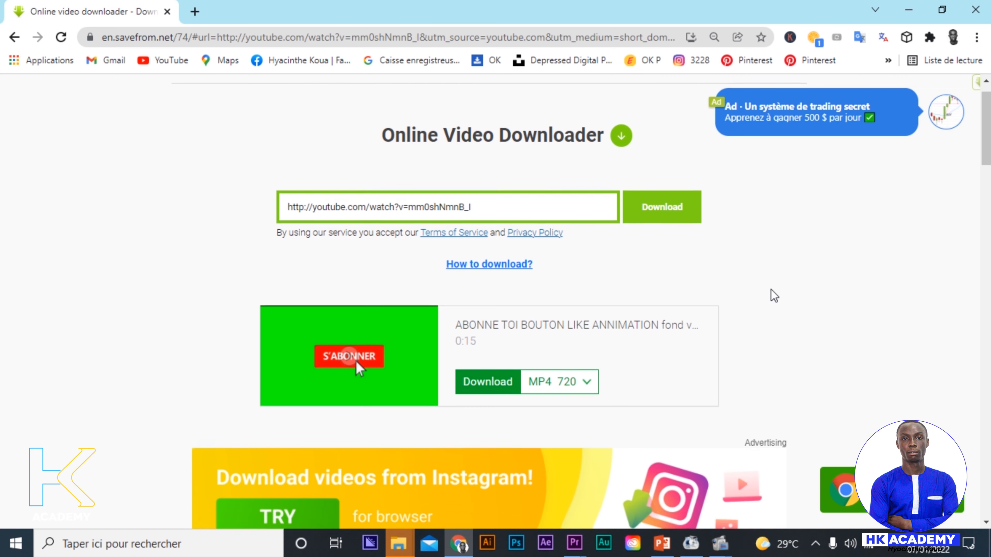
scroll(770, 289, down, 12)
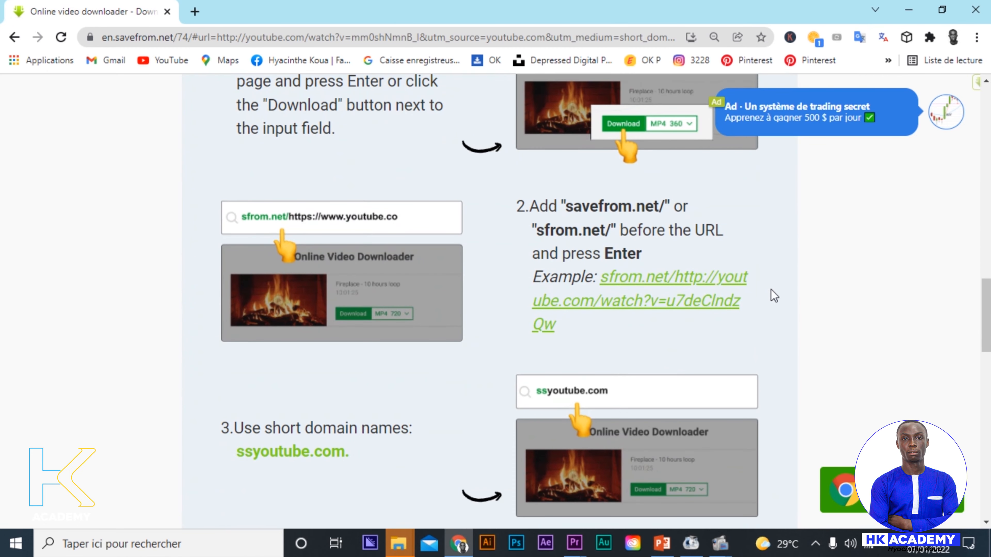
scroll(945, 406, up, 1)
scroll(947, 411, up, 20)
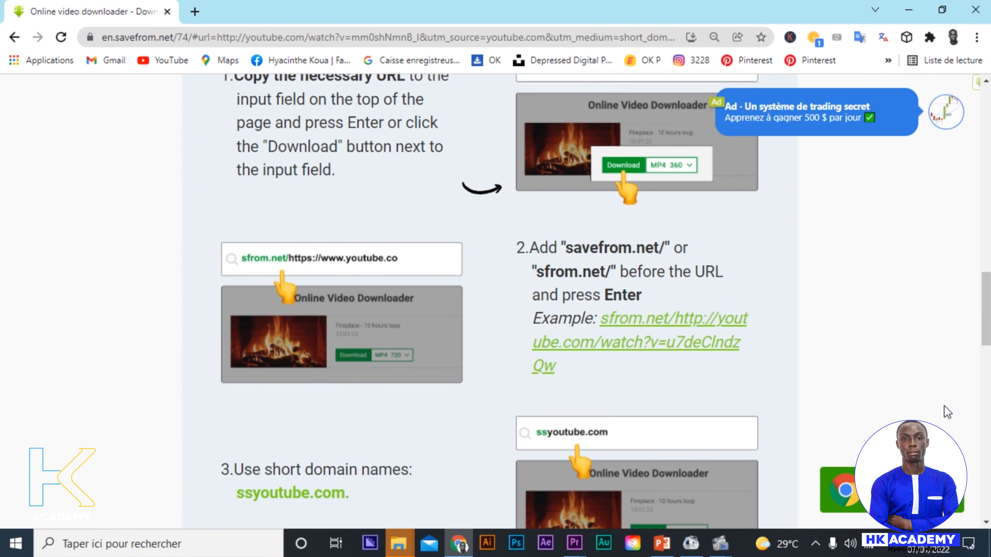
scroll(947, 412, up, 2)
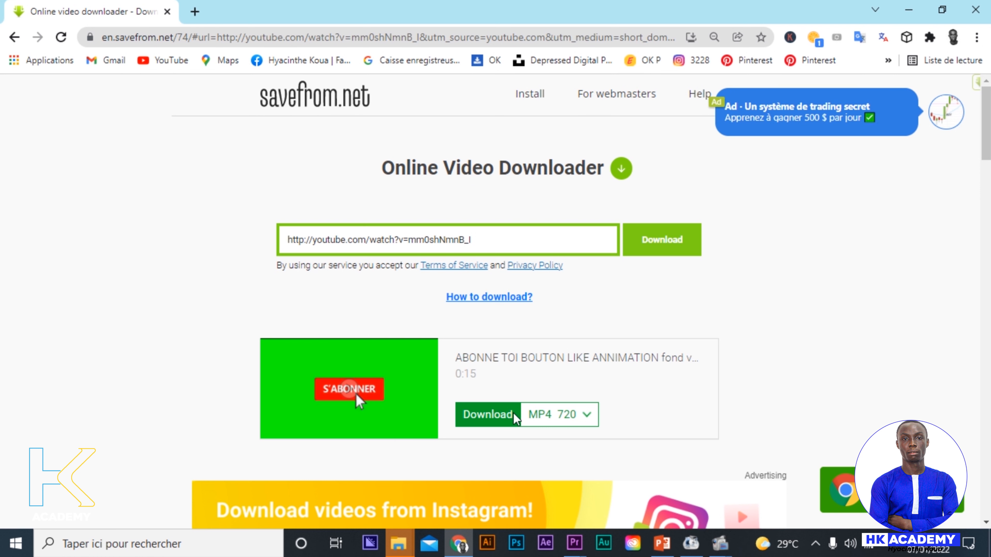
click(493, 418)
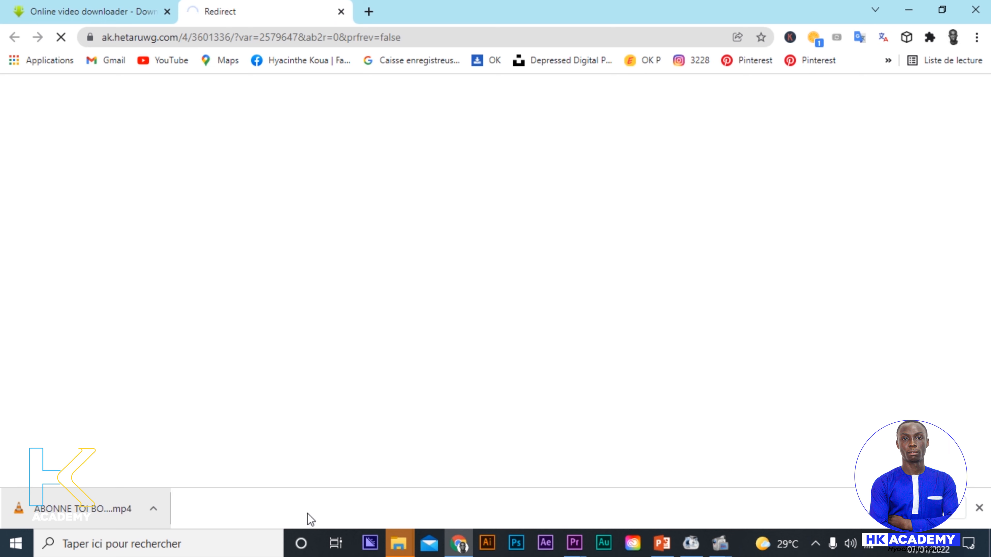
Step: Switch to File Explorer, open the Téléchargements folder and play the downloaded "ABONNE TOI BOUTON LIKE ANNIMATION" video
mouse_move(407, 550)
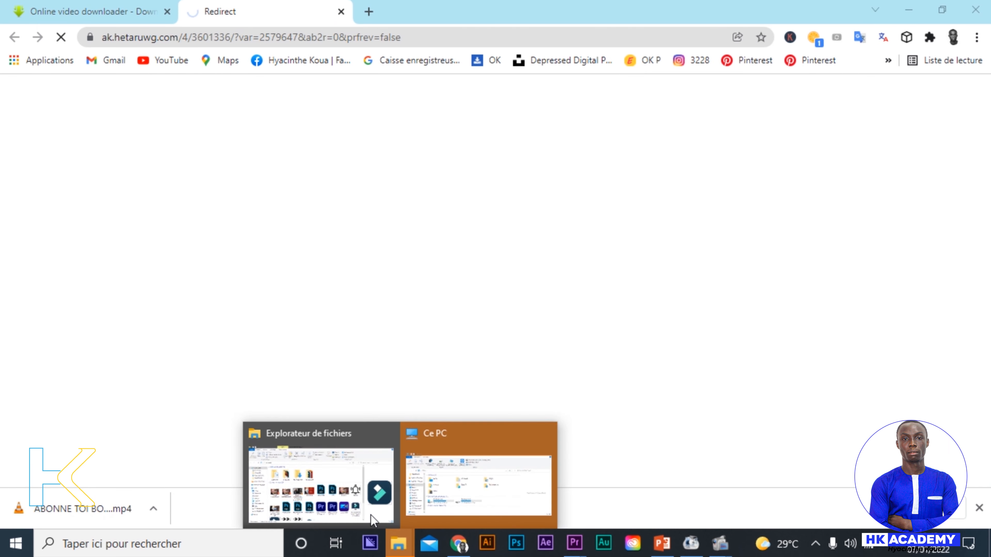
click(320, 482)
double_click(415, 195)
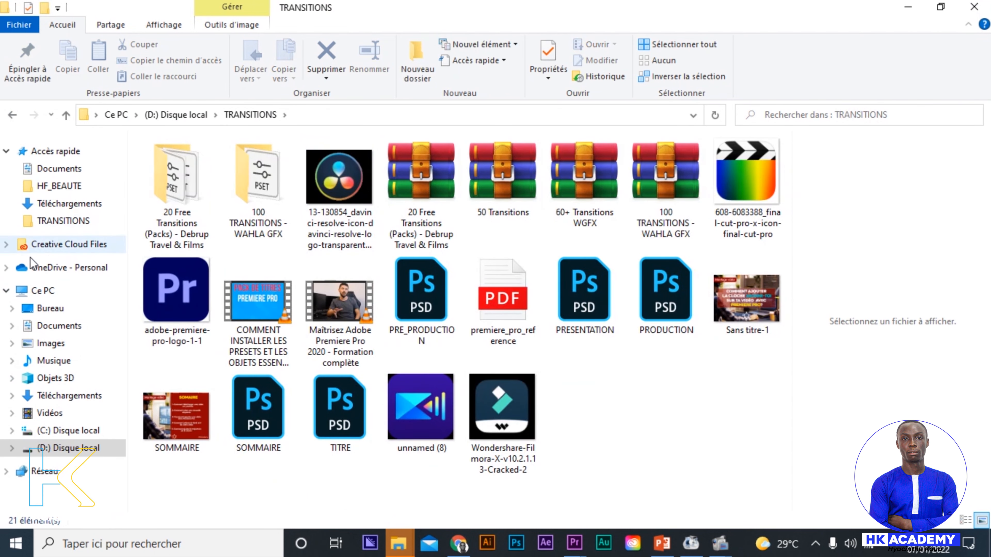
click(64, 205)
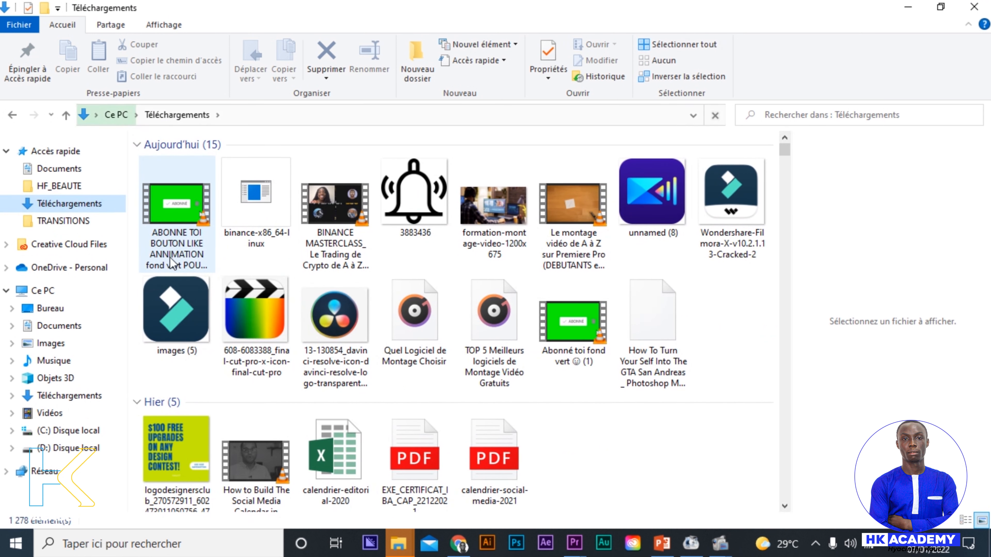
click(177, 214)
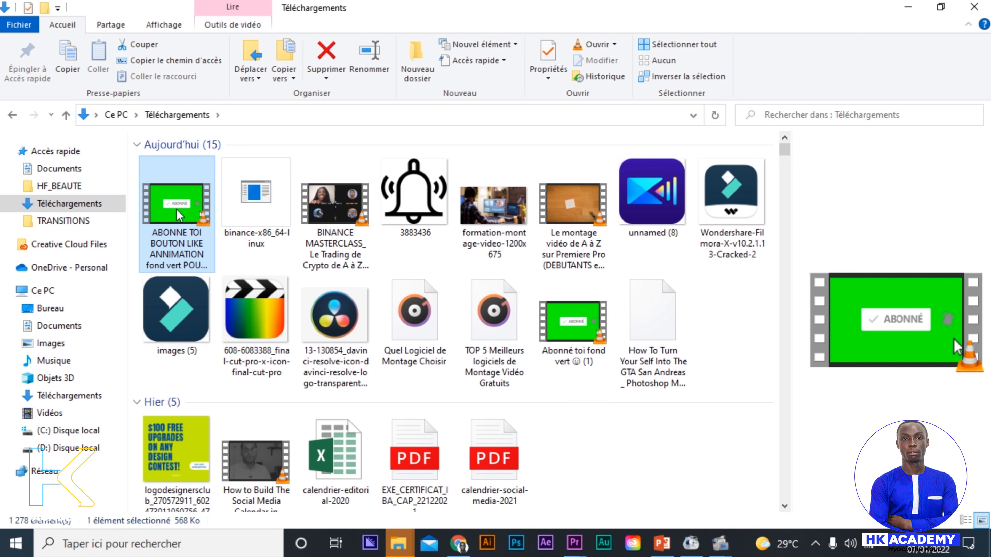
double_click(178, 214)
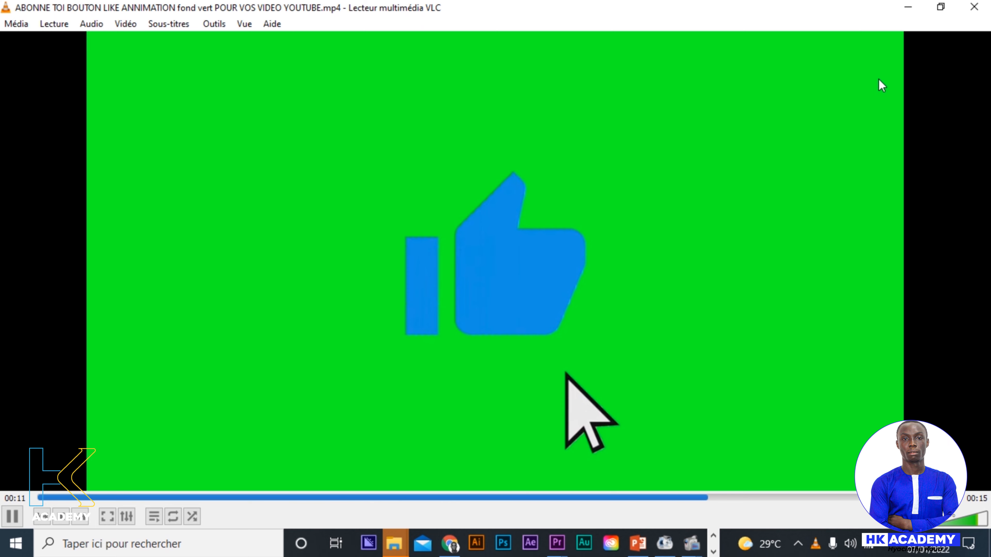
Step: Close the playing green-screen video and switch to the Premiere Pro home window
click(975, 8)
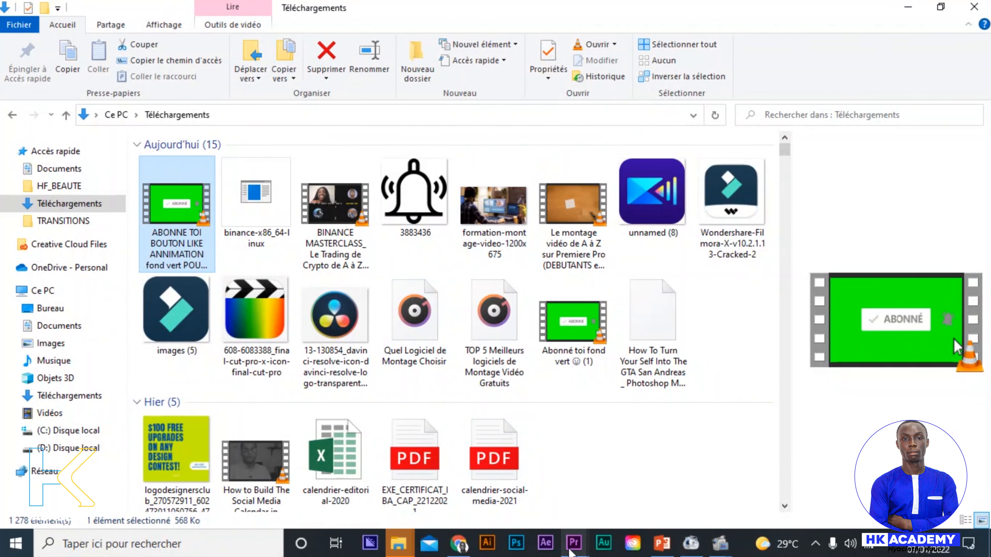
mouse_move(571, 551)
mouse_move(598, 503)
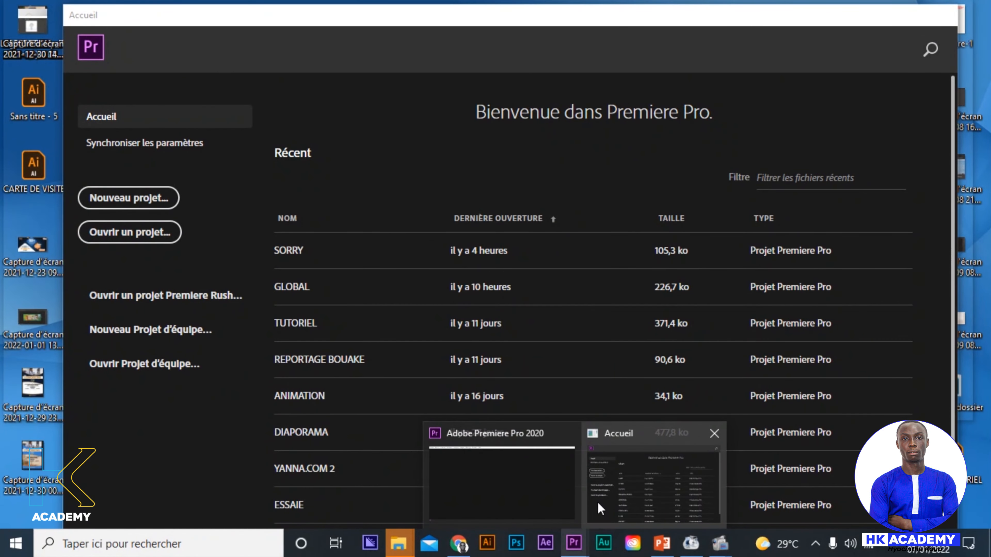
click(607, 493)
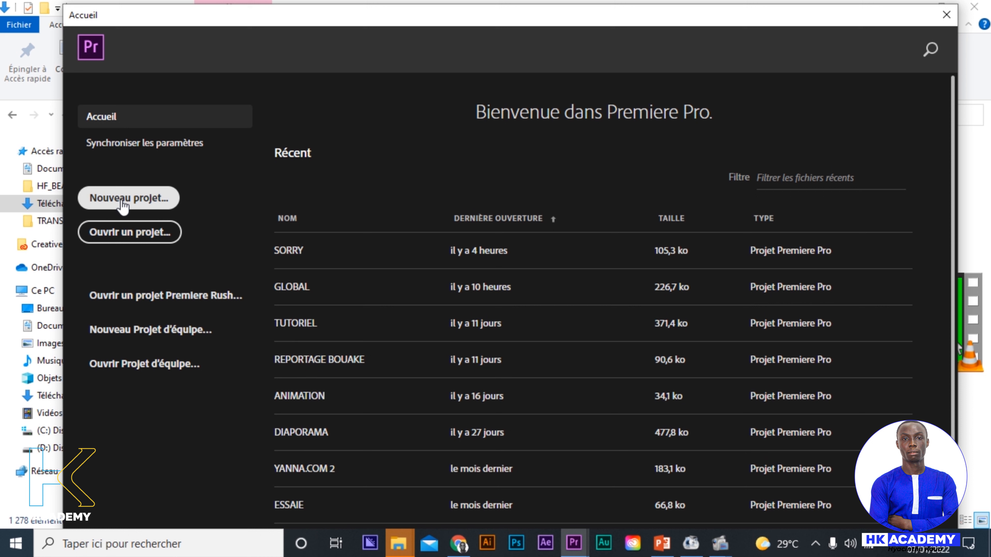
Step: Create a new project named "CLOCHE TUTORIEL" in D:\HK\NEW\YANNA, checking the destination folder without changing it
click(135, 205)
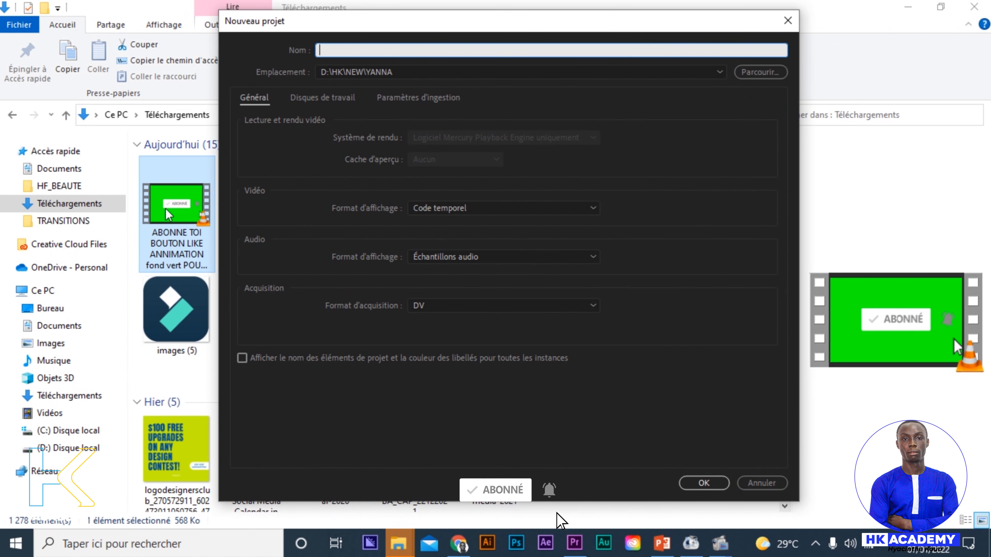
text(CLOCHE)
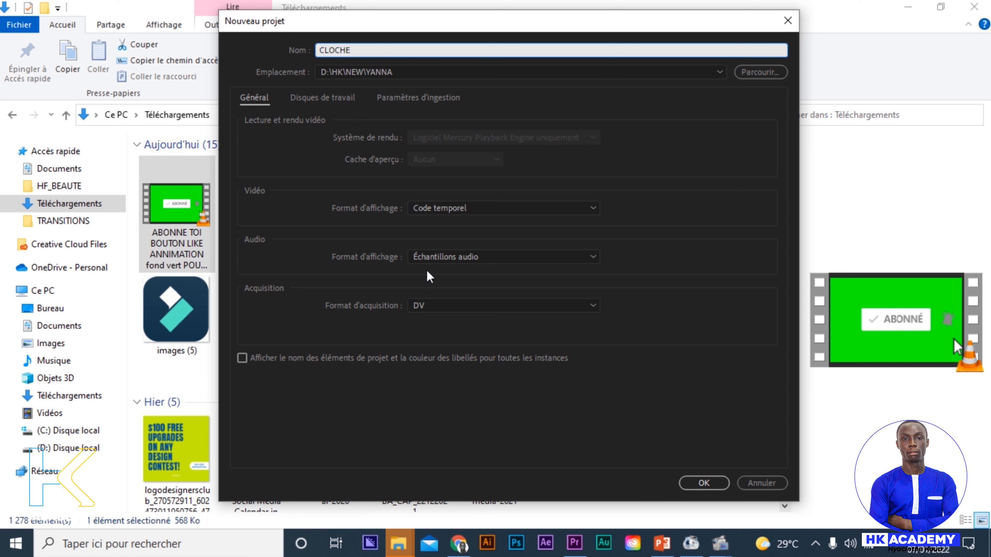
text(TUTORIEL)
mouse_move(662, 543)
click(690, 360)
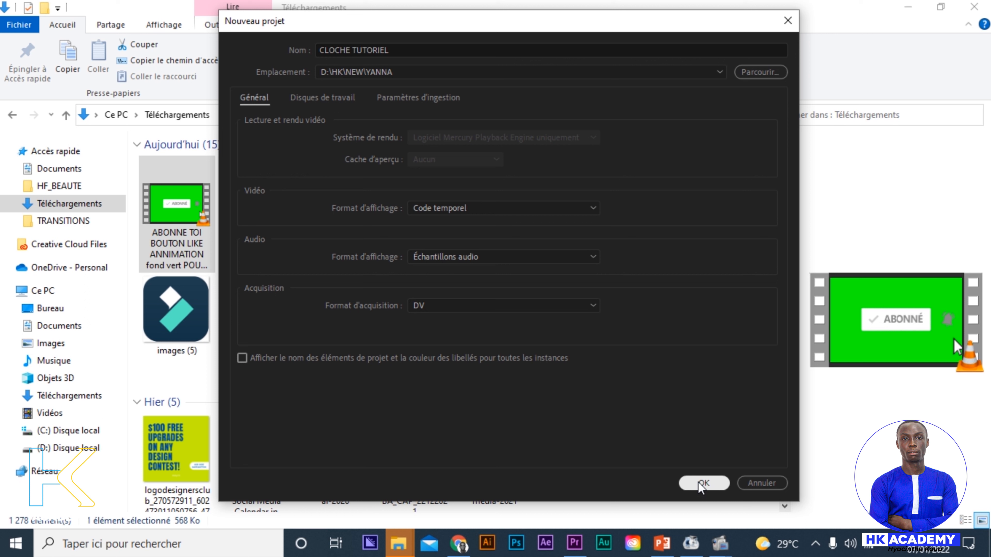
click(753, 72)
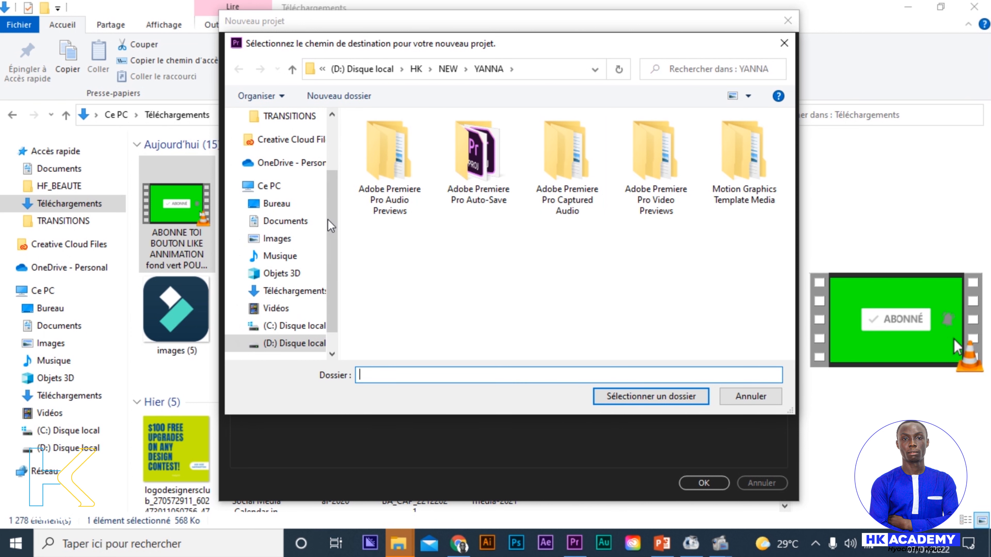
click(751, 396)
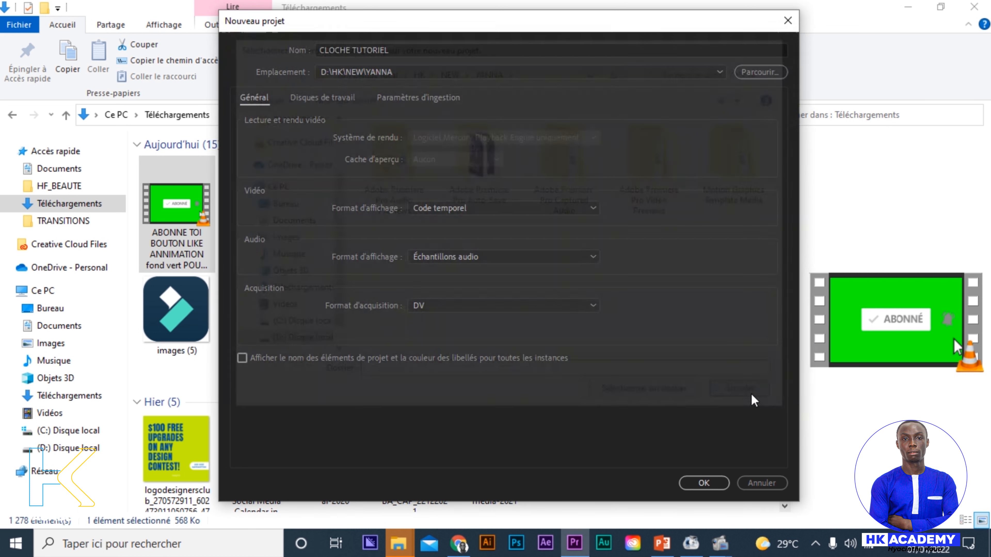
click(689, 484)
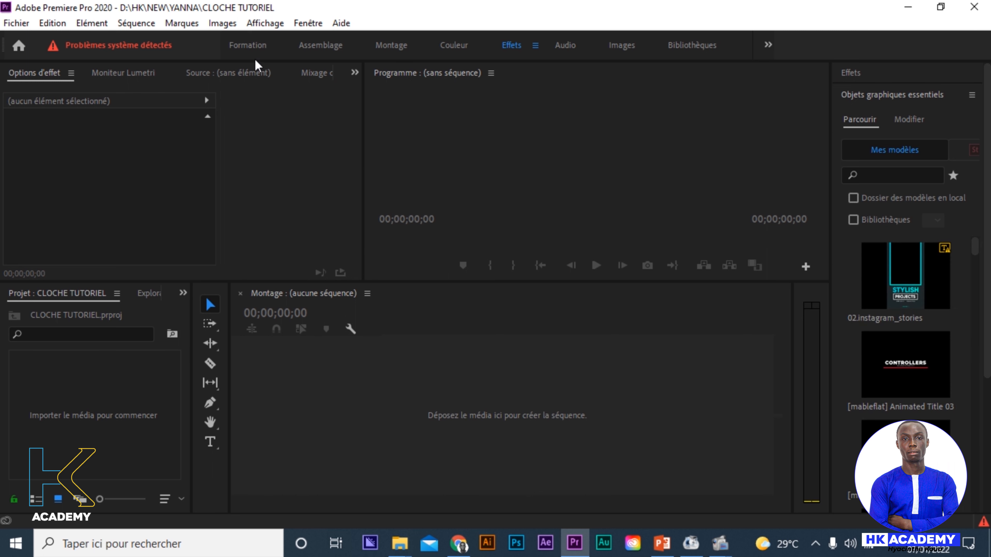
Step: Compare the Formation workspace with Effets, return to Effets and look over its project, timeline, program and effect options panels
click(101, 415)
click(493, 439)
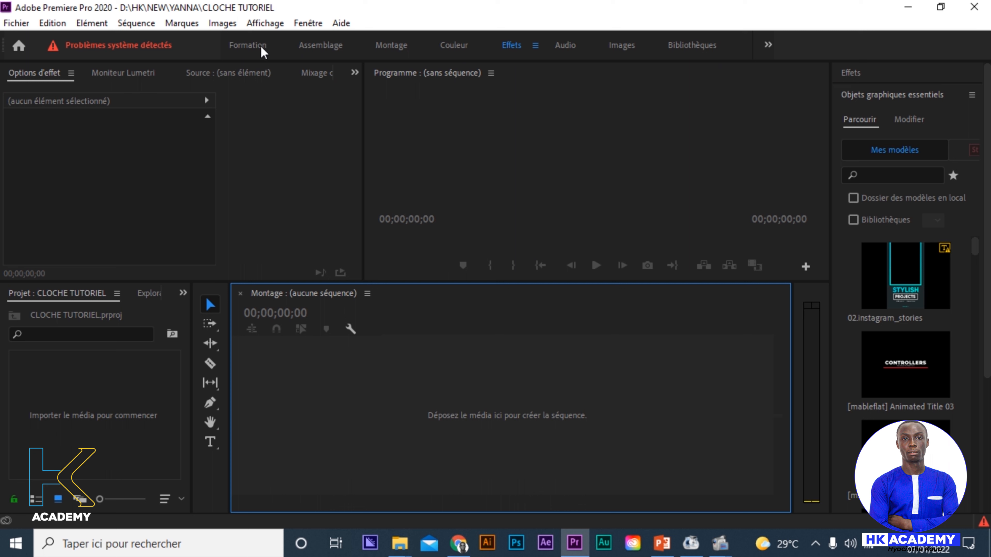
click(249, 49)
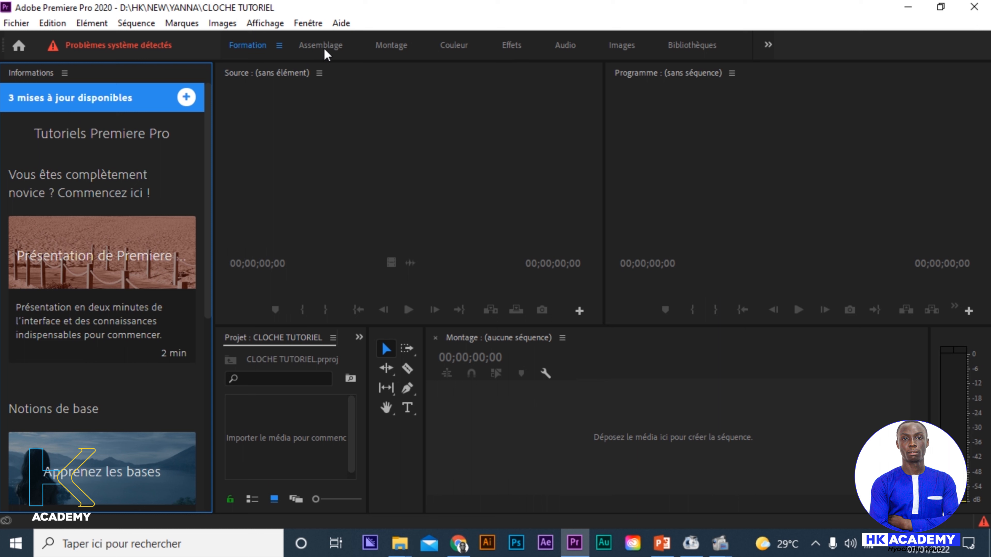
click(508, 46)
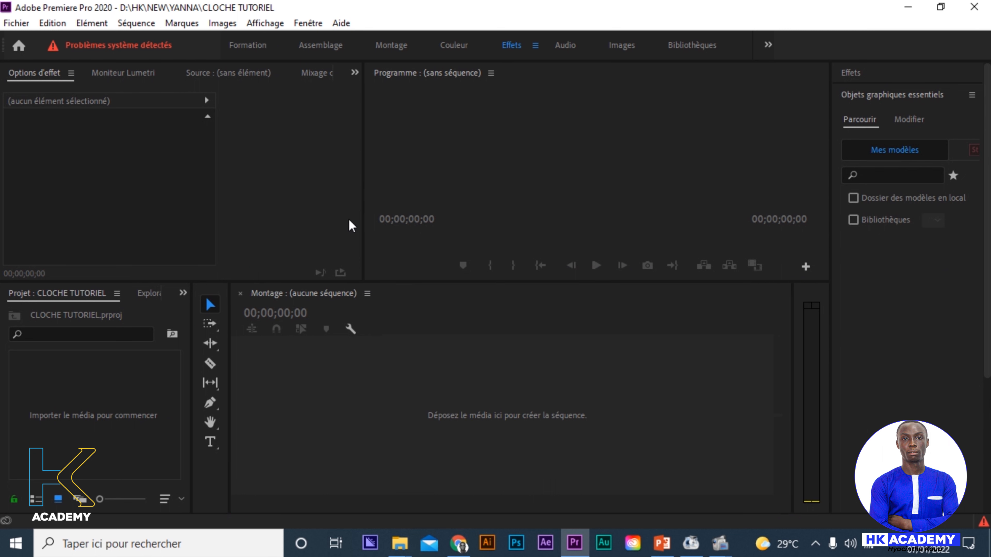
click(515, 210)
click(532, 345)
click(104, 381)
click(896, 345)
click(160, 163)
click(449, 163)
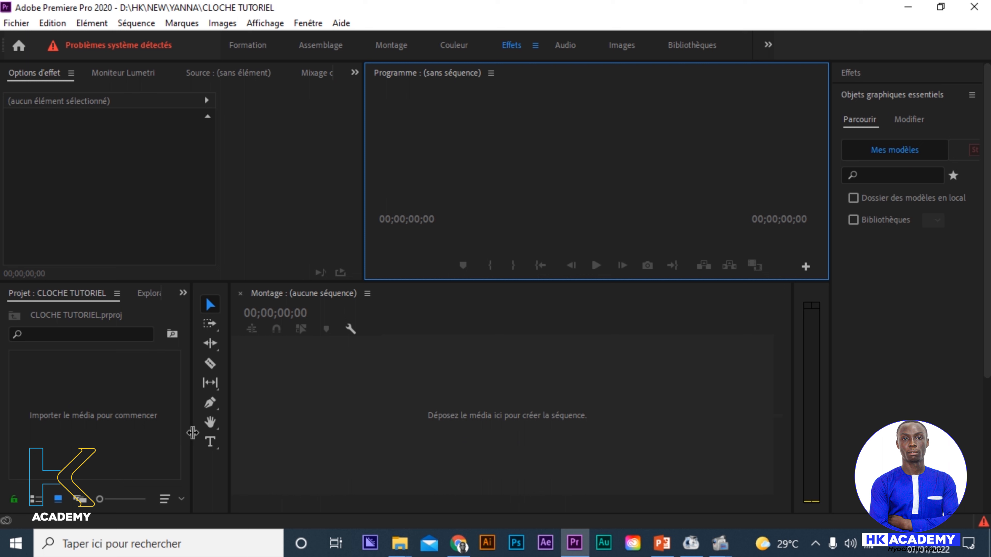
Step: Widen the Project panel, start a media import and browse to the (D:) Disque local drive
drag(191, 436, 274, 444)
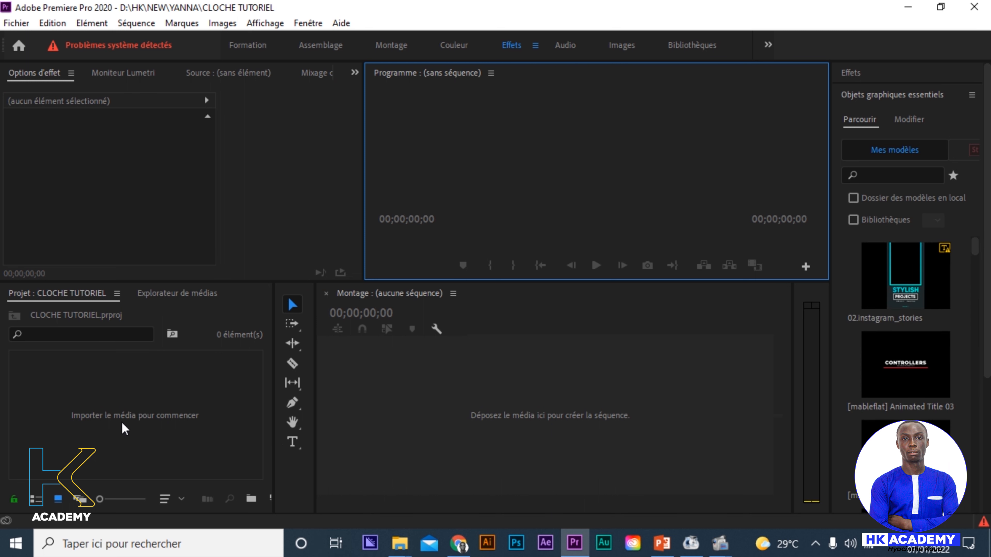
double_click(115, 415)
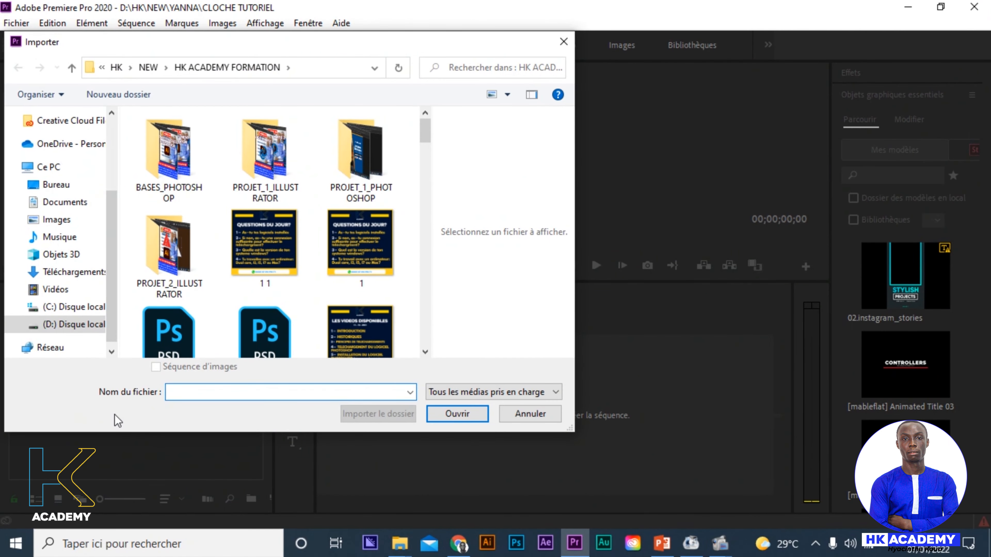
click(358, 176)
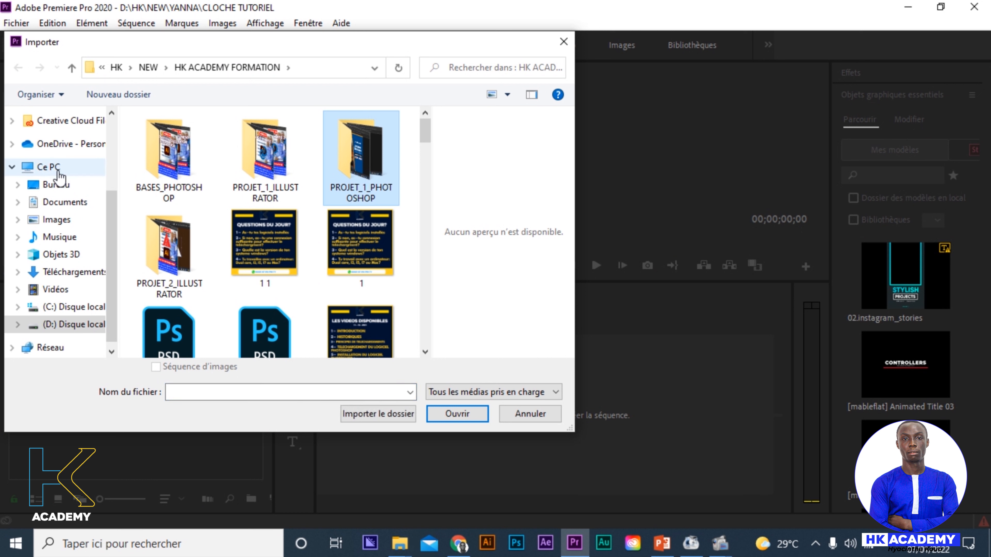
click(76, 325)
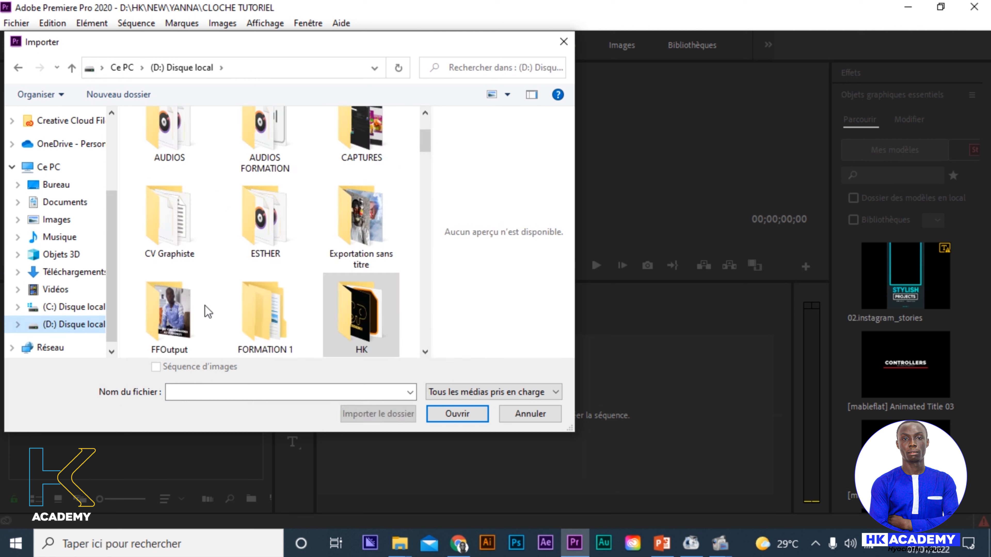
Step: Look through the VIDEOS folder for a clip to import, then return to the drive's root folder
click(352, 218)
drag(428, 144, 429, 182)
click(369, 193)
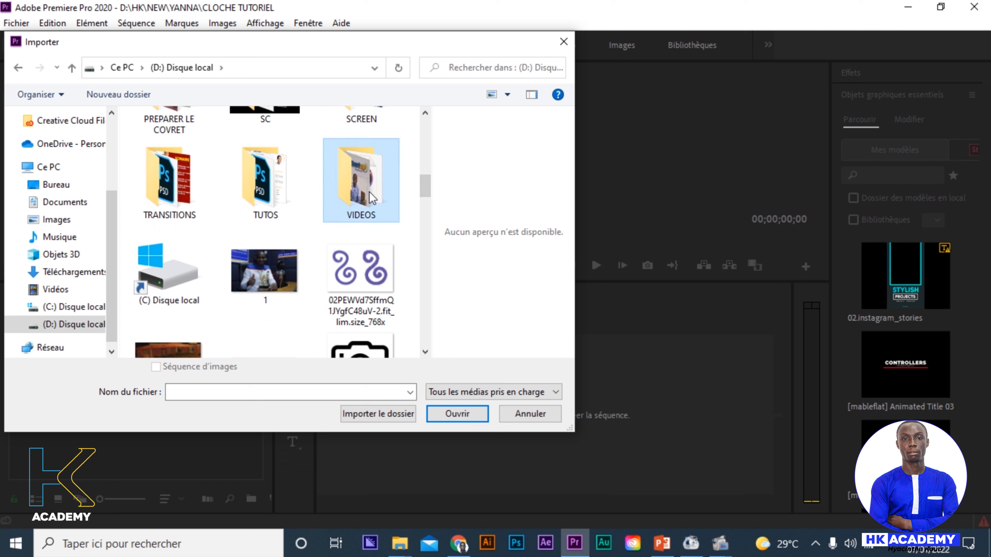
double_click(369, 191)
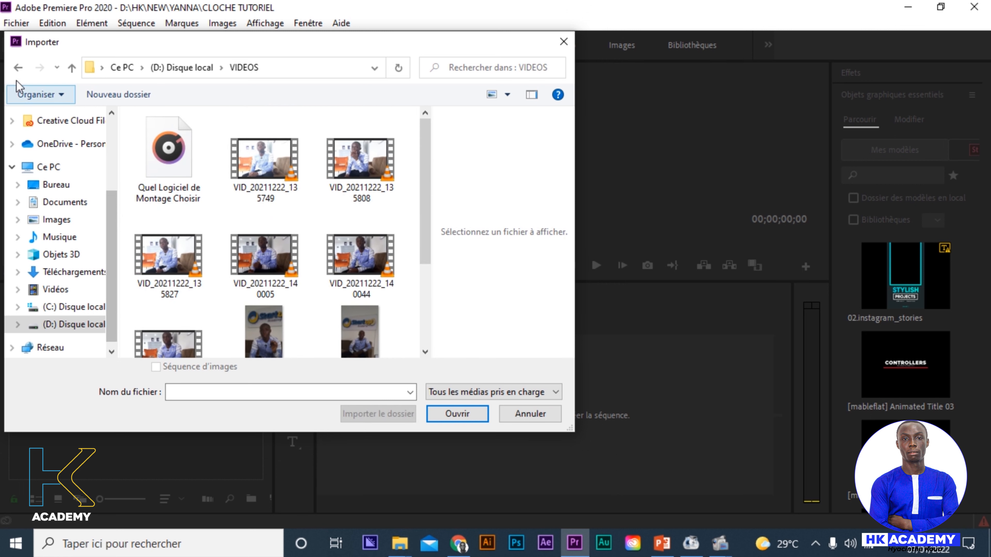
click(17, 70)
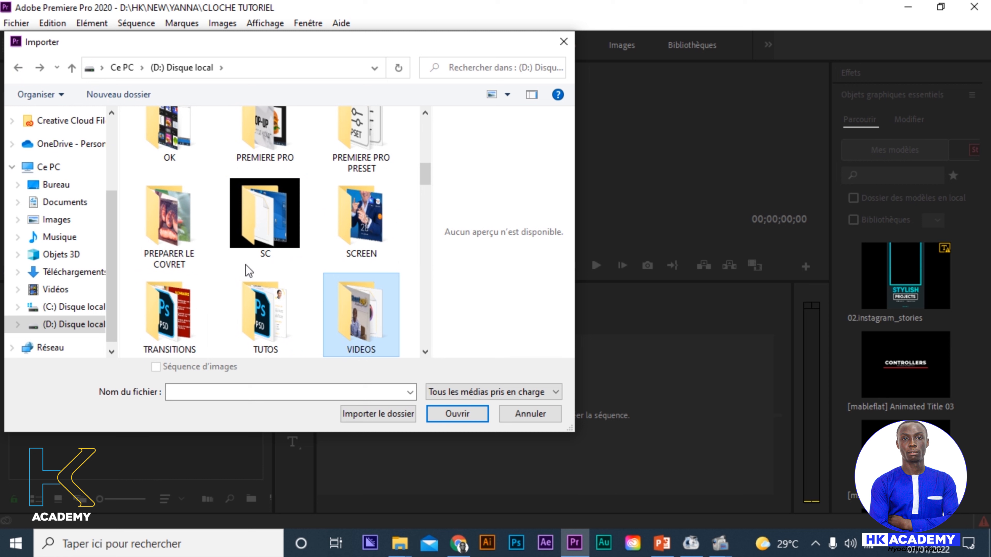
Step: Import the video "FormatFactory Enregistrement d'écran20211015_081021" from the PREMIERE PRO folder
mouse_move(427, 173)
mouse_down()
mouse_move(427, 189)
mouse_move(427, 157)
mouse_up()
click(268, 303)
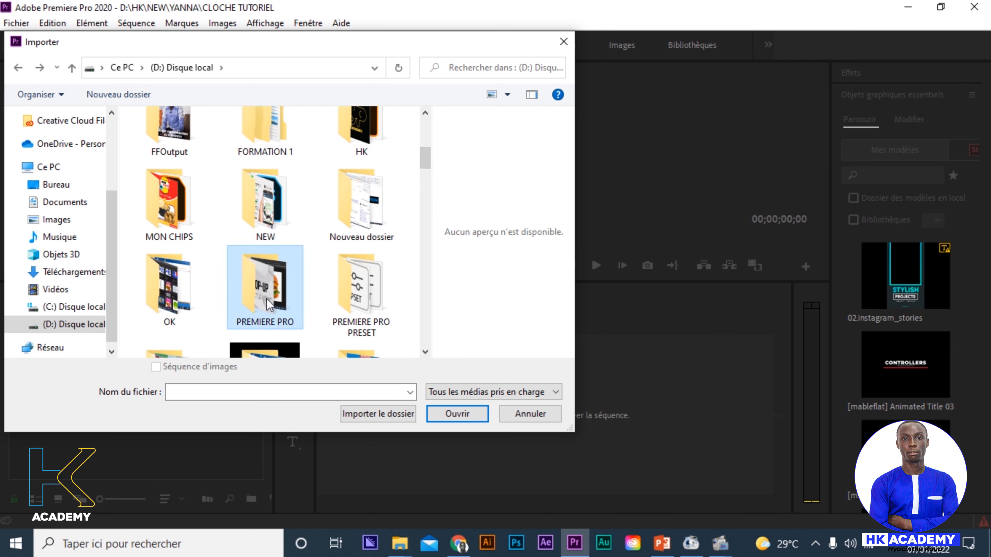
double_click(268, 303)
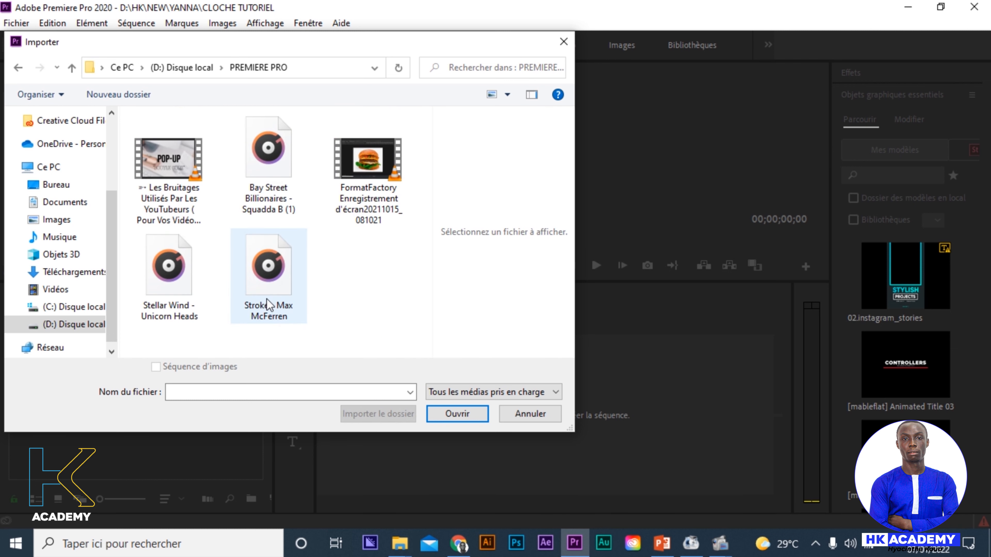
click(357, 172)
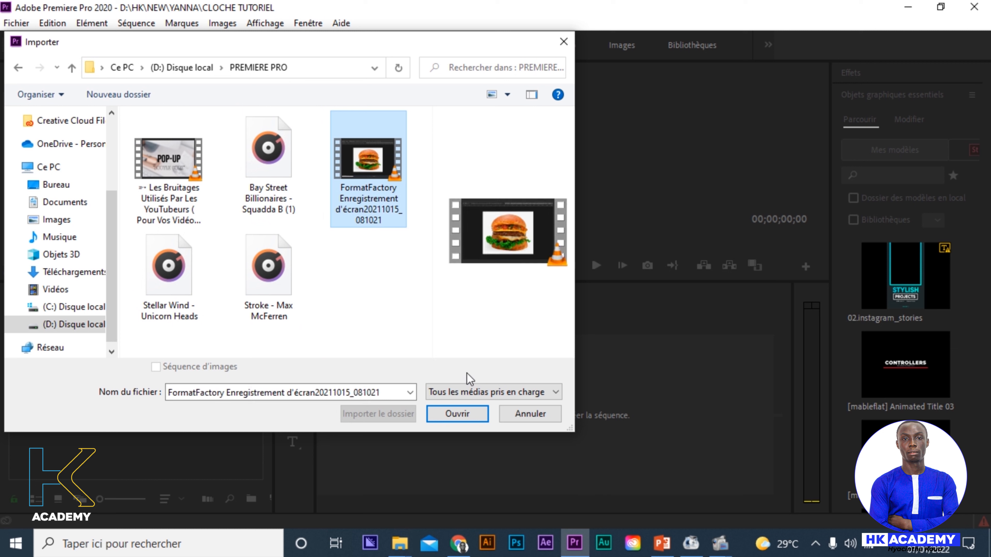
click(457, 414)
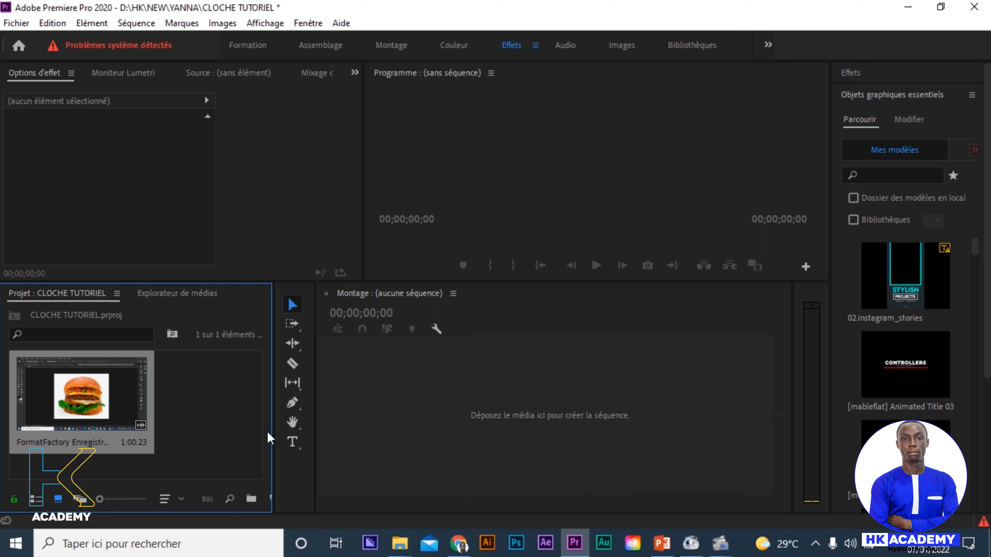
Step: Widen the Project panel further and start a new sequence with the DNX HQ 1080p 25 preset from DNxHD, 1080p 25
drag(275, 435, 341, 435)
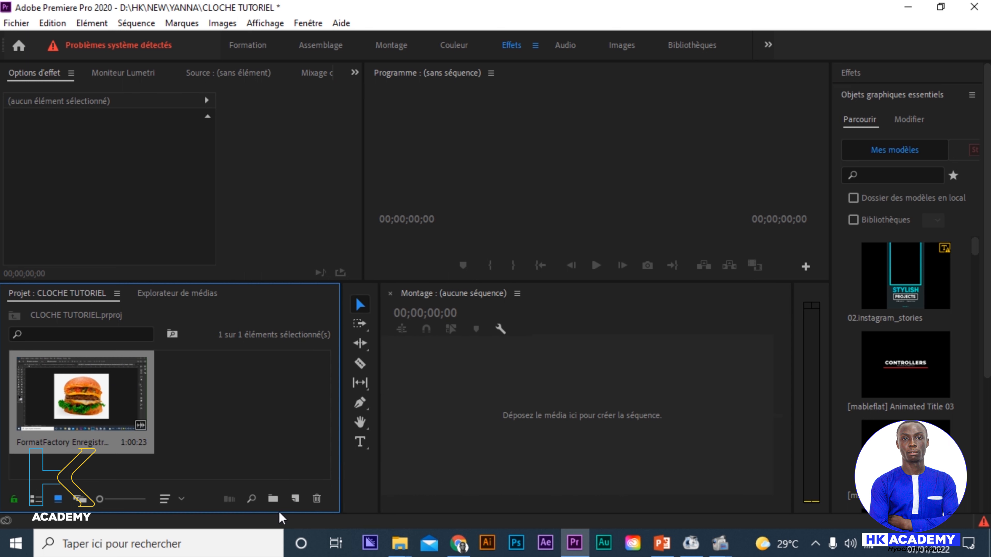
click(295, 499)
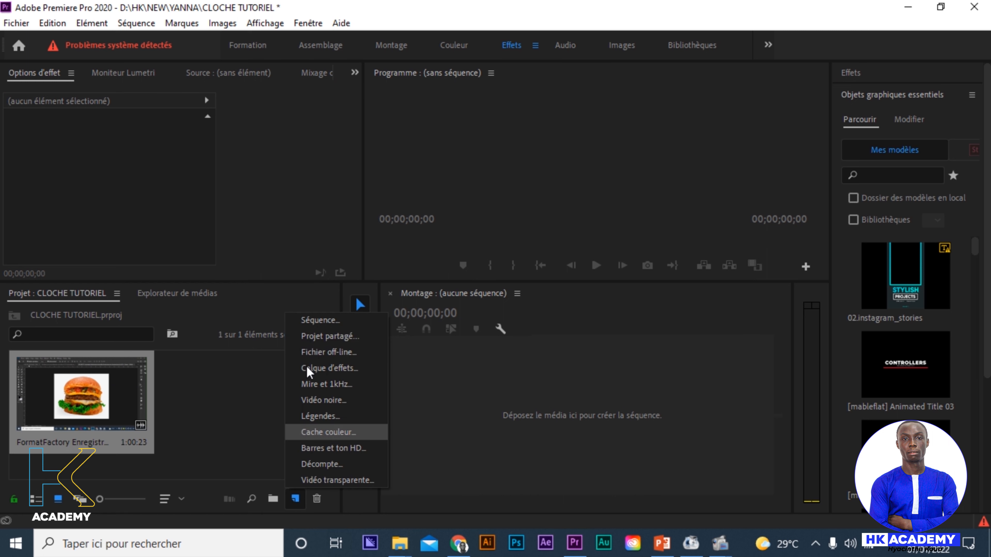
click(320, 326)
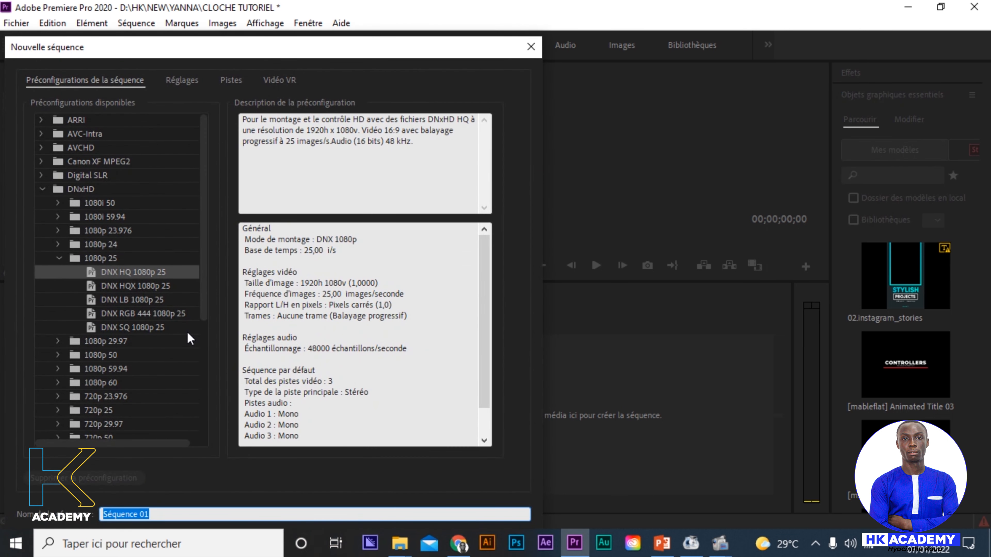
click(42, 190)
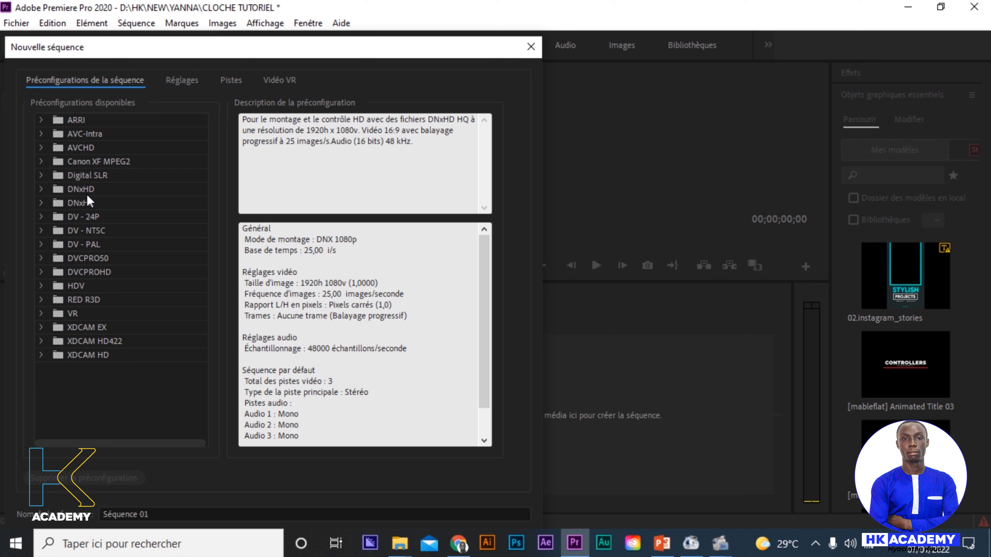
click(41, 190)
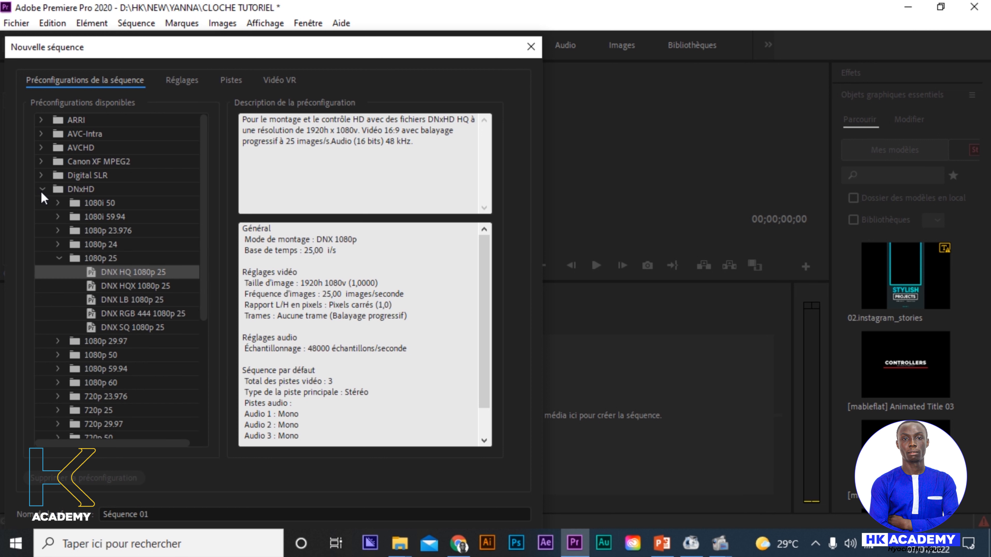
click(58, 258)
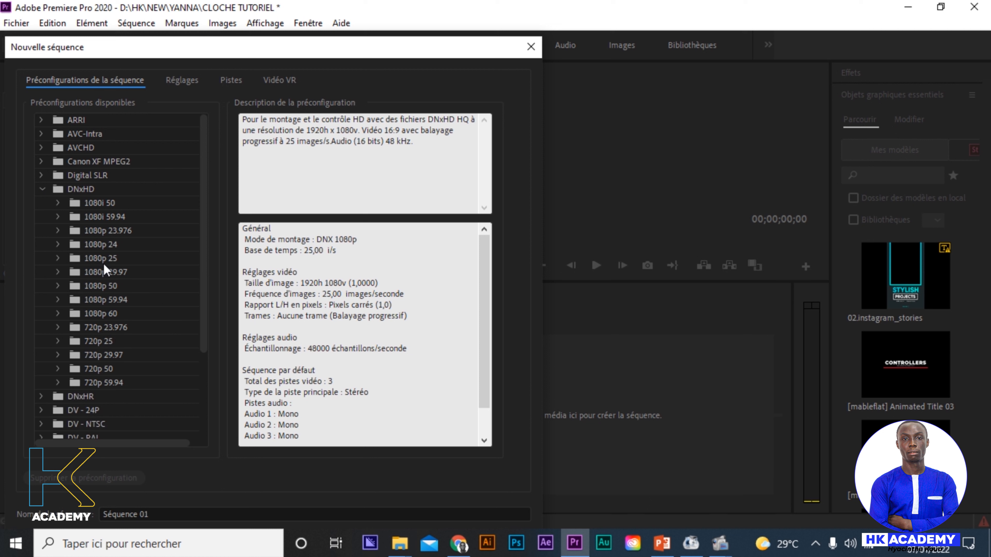
click(59, 261)
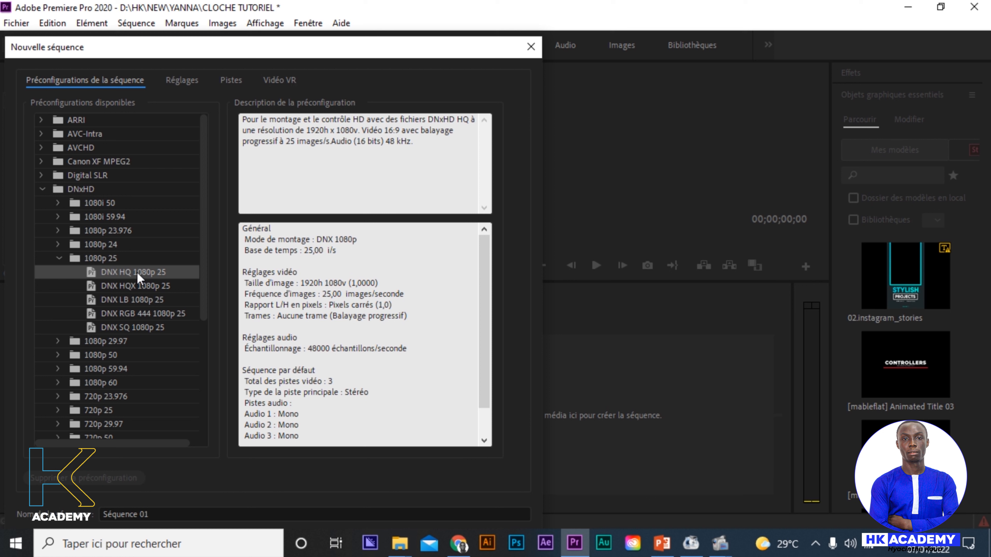
Step: Name the new sequence "1", create it, and widen the timeline by narrowing the Project panel
click(174, 514)
key(ctrl+a)
key(BackSpace)
text(1)
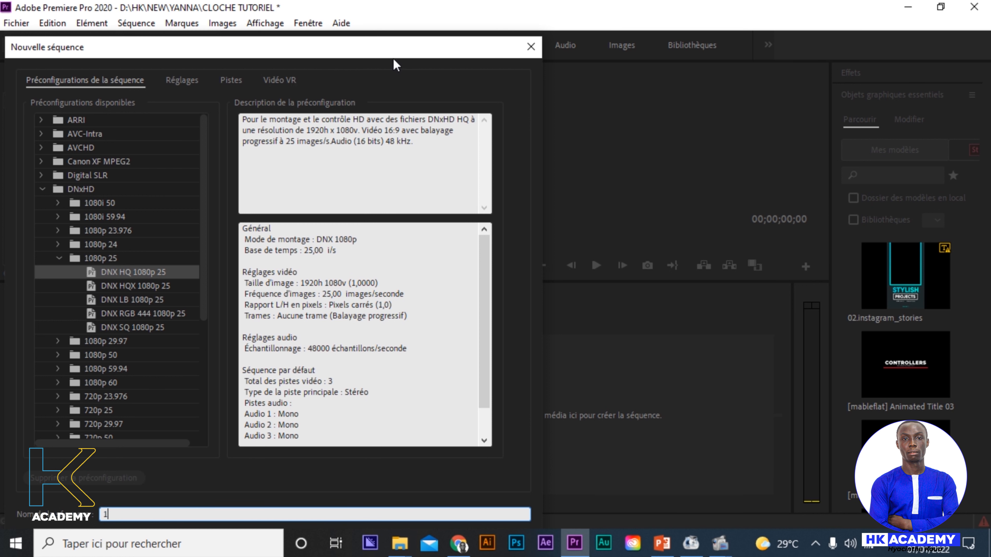
drag(394, 53, 408, 17)
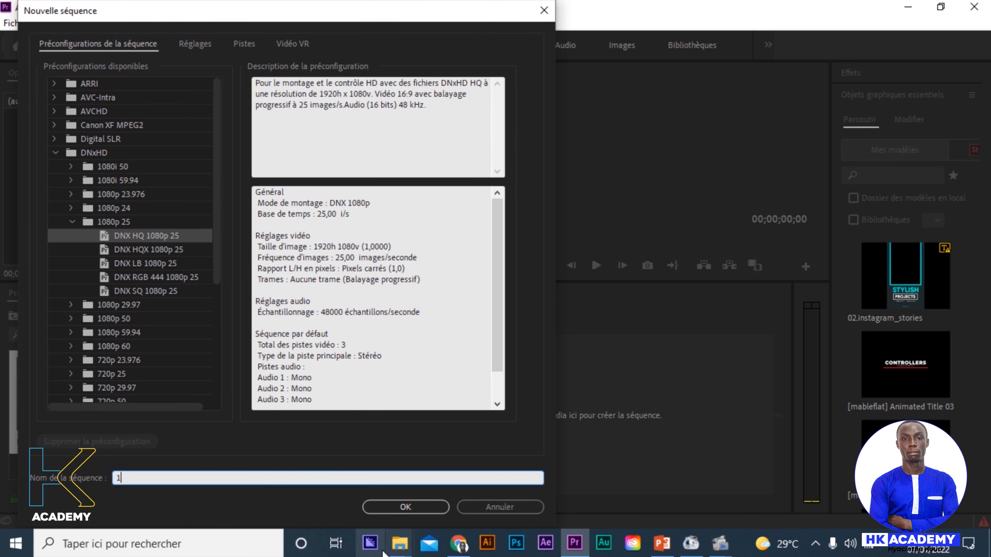
click(396, 509)
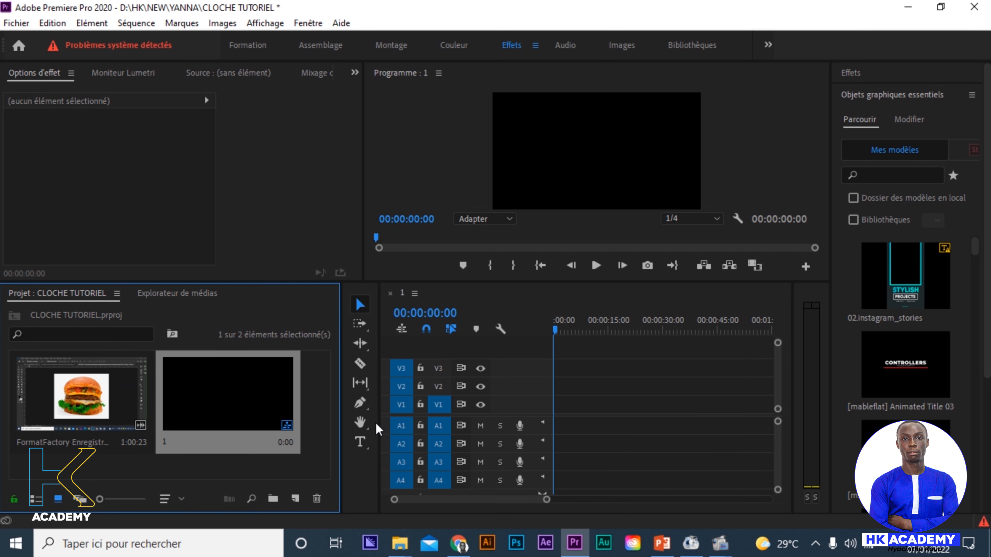
drag(379, 425, 279, 425)
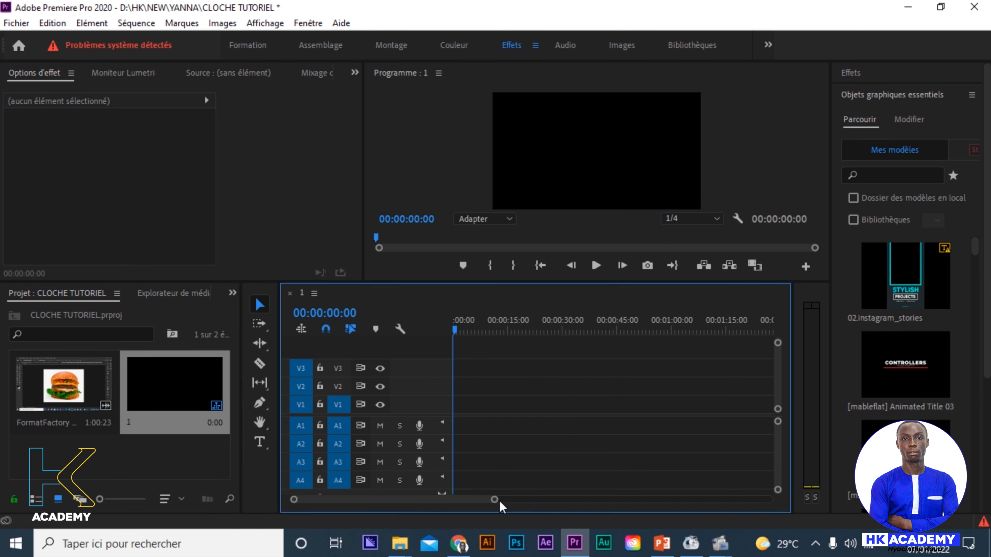
Step: Place the screen-recording clip at the start of sequence 1 on tracks V1 and A1, keeping the existing sequence settings
drag(495, 501, 517, 501)
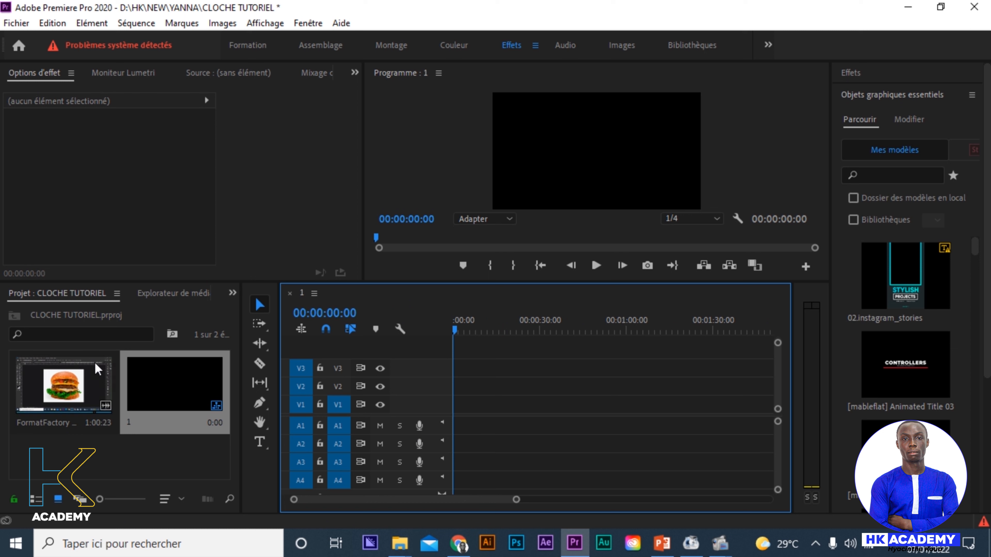
click(83, 391)
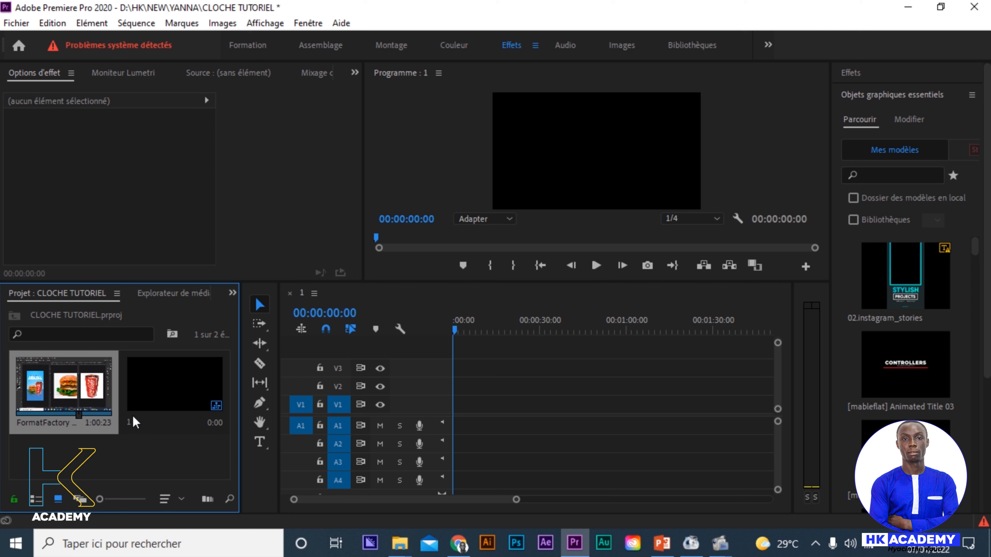
drag(70, 393, 454, 431)
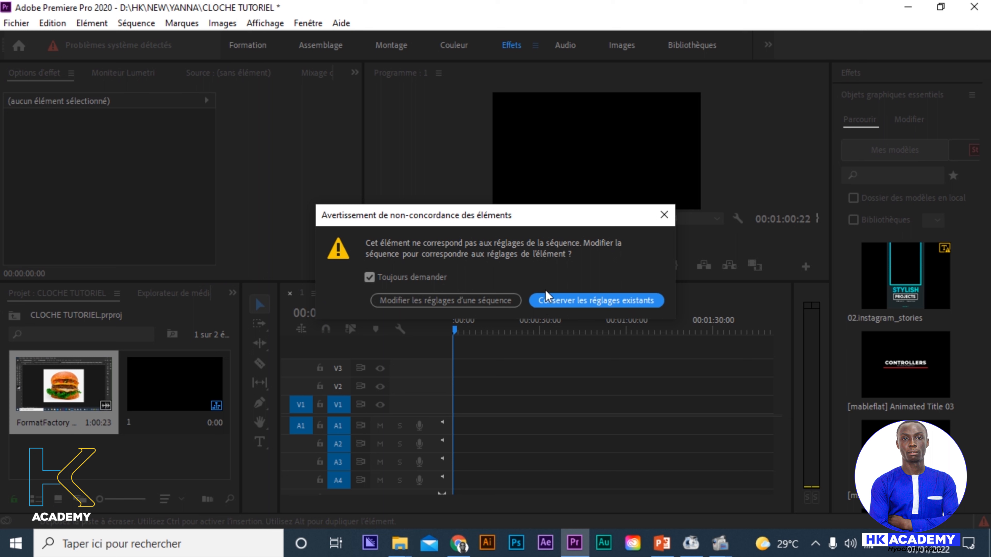
click(556, 300)
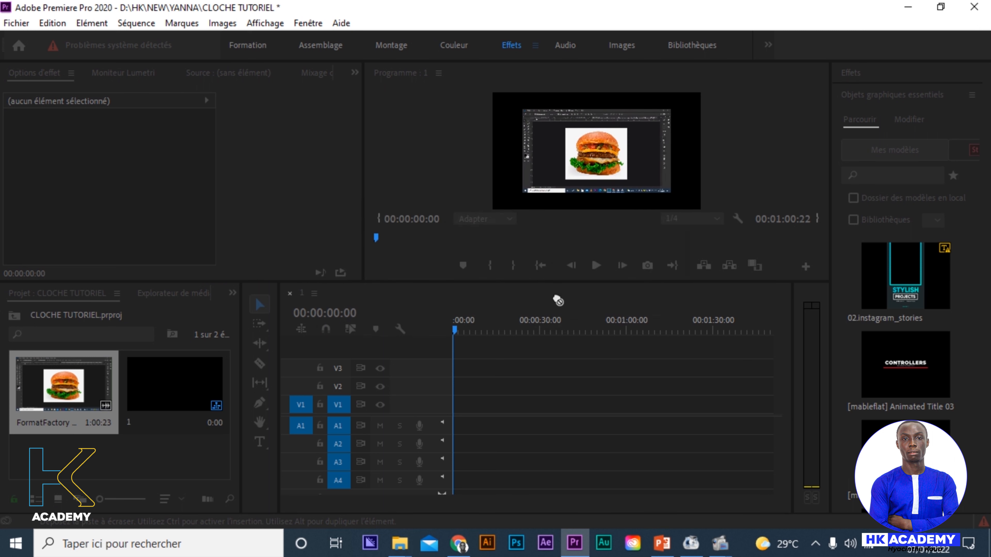
Step: Scale the screen-recording clip on V1 to 142 so it fills the frame, and hide the keyframe timeline in its effect options
click(538, 398)
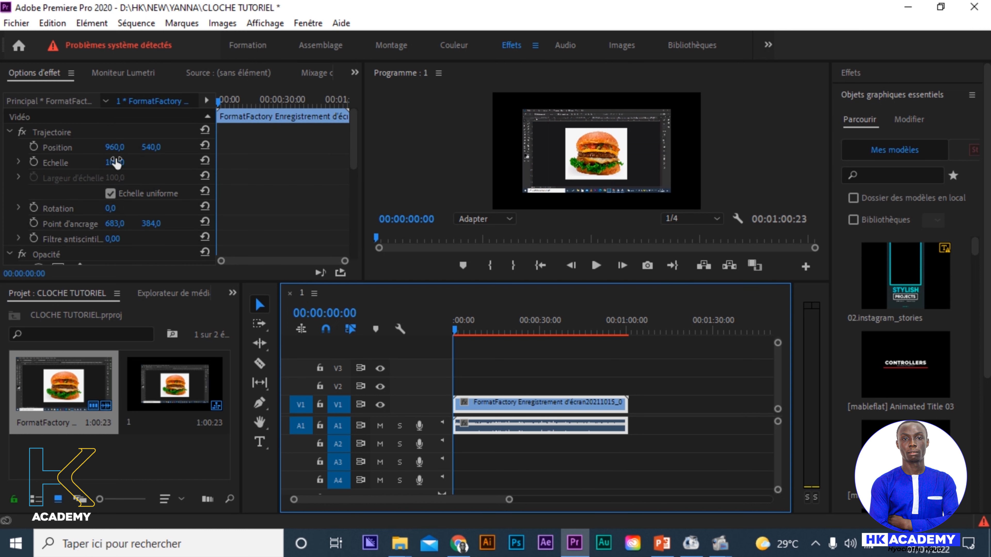
drag(117, 161, 134, 161)
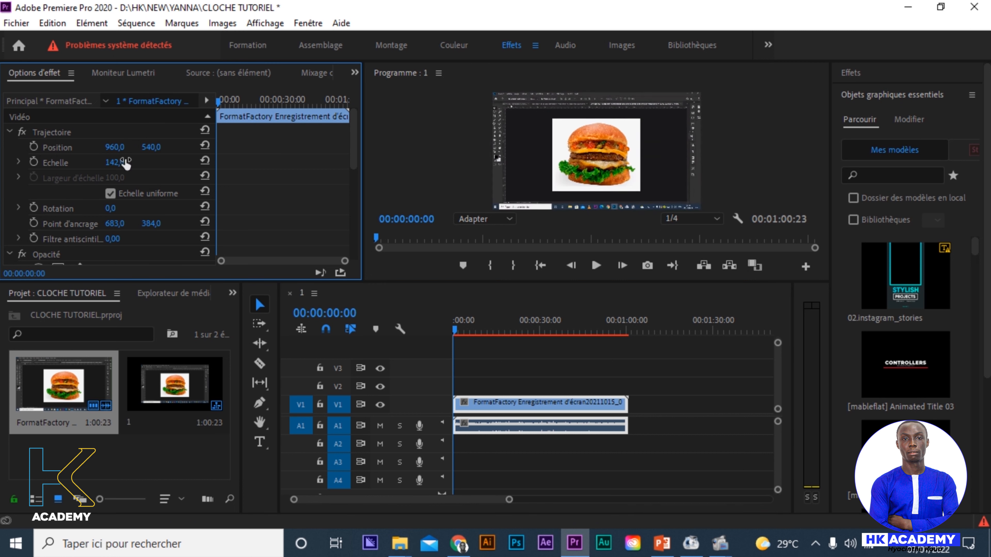
click(205, 100)
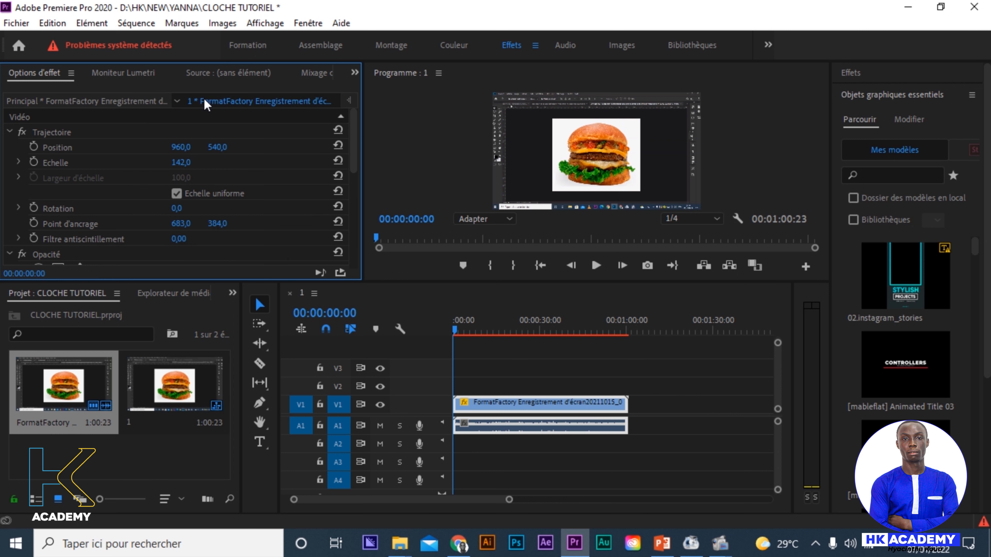
Step: Bring up the effect options of the clip on V1 again and check its scale setting
click(355, 73)
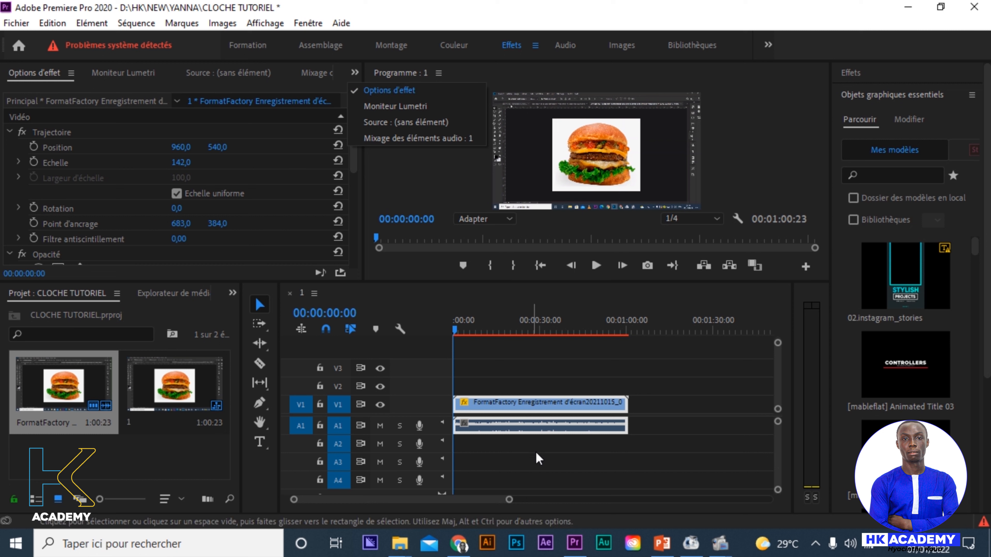
click(504, 401)
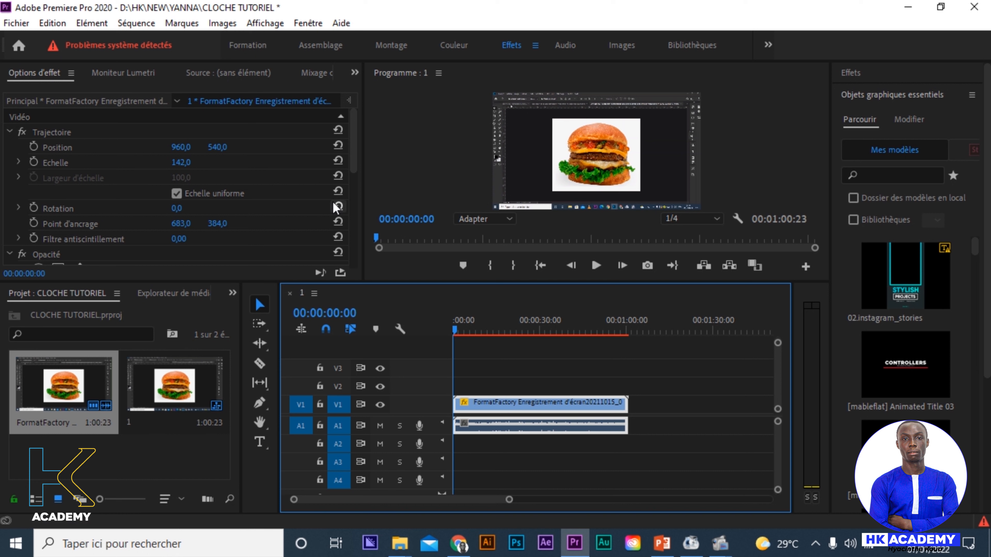
click(355, 73)
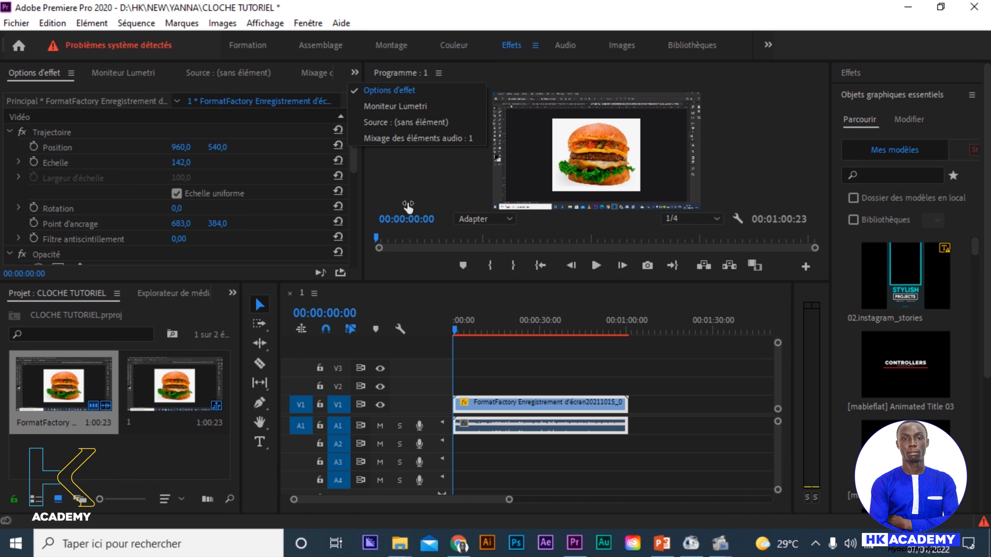
click(371, 92)
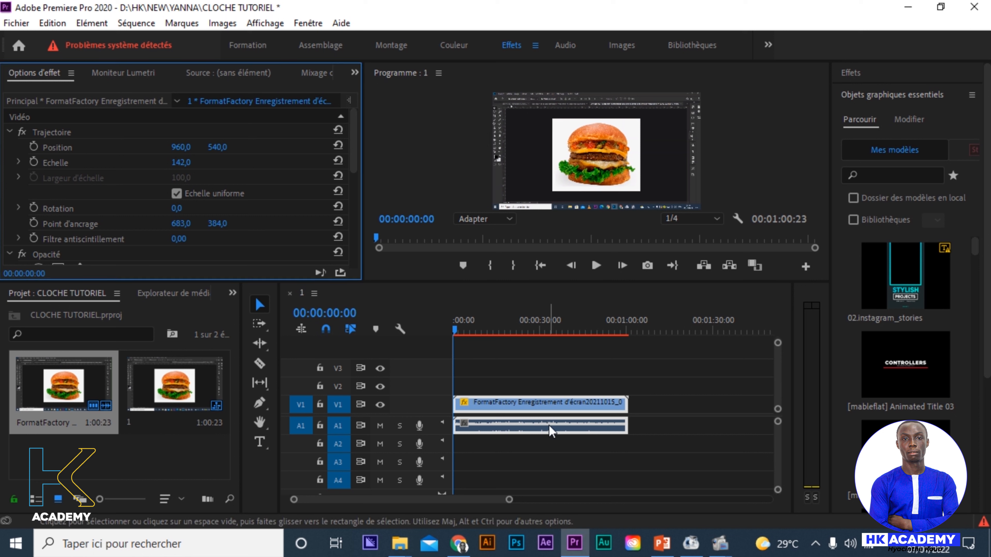
click(507, 406)
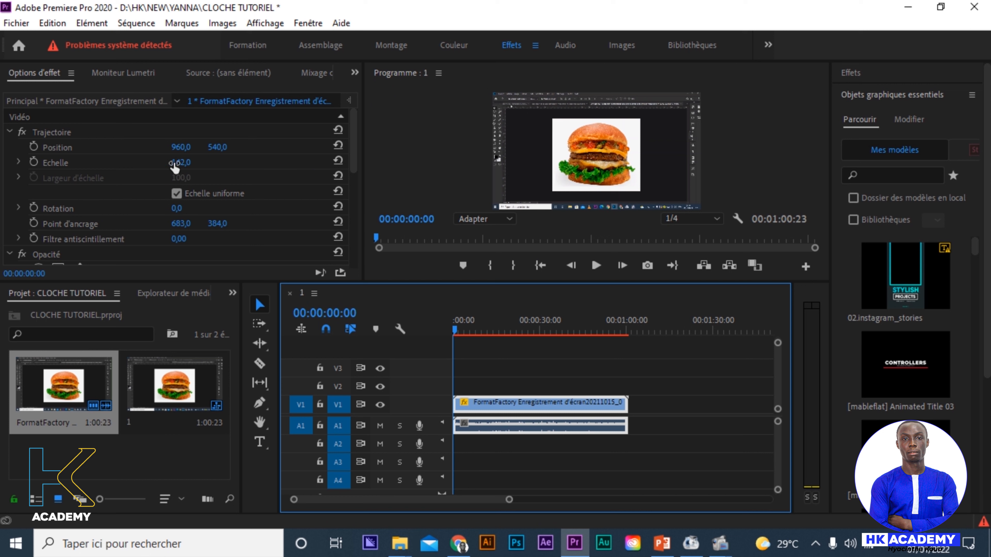
mouse_move(189, 162)
mouse_down()
mouse_move(169, 161)
mouse_move(189, 161)
mouse_up()
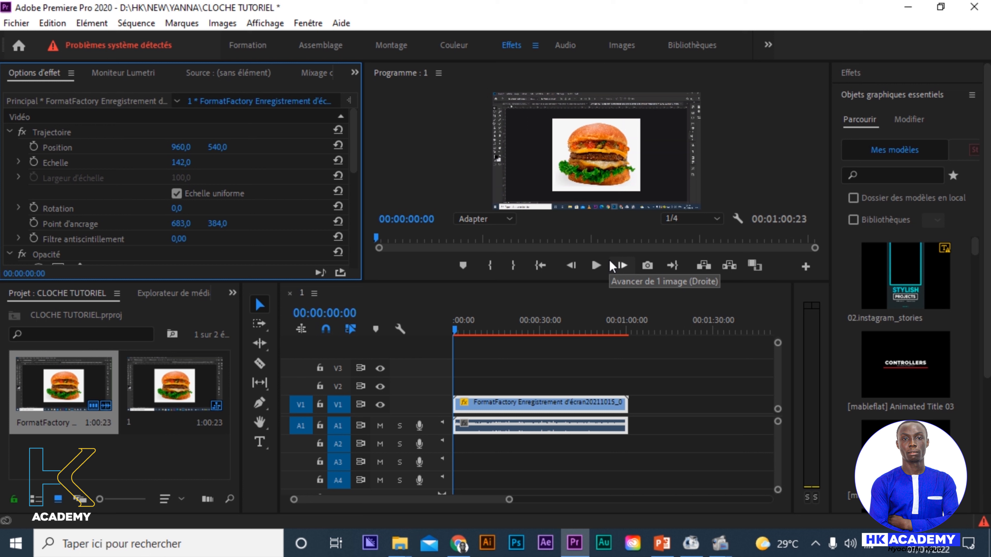
Step: Play the sequence from the beginning and stop at 00:00:06:15
click(601, 266)
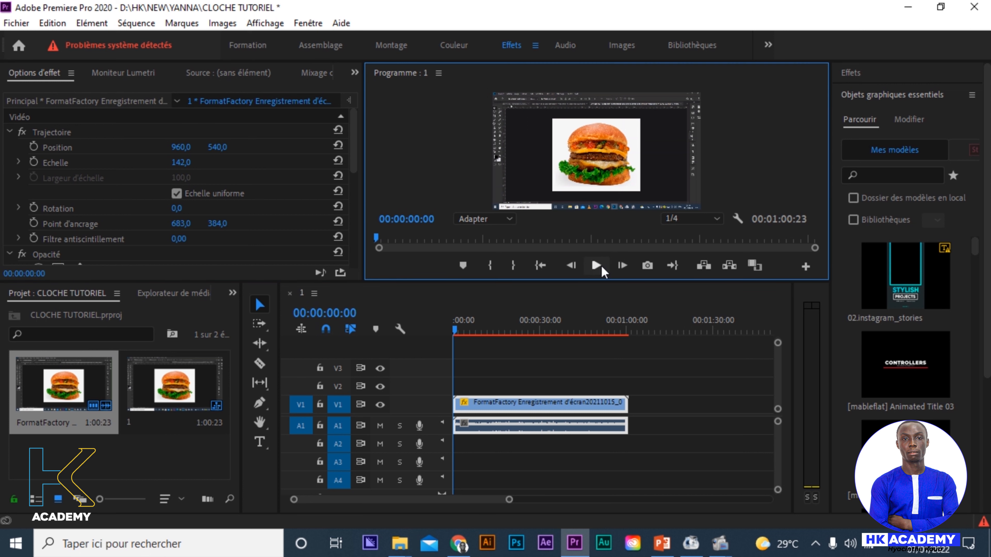
click(596, 266)
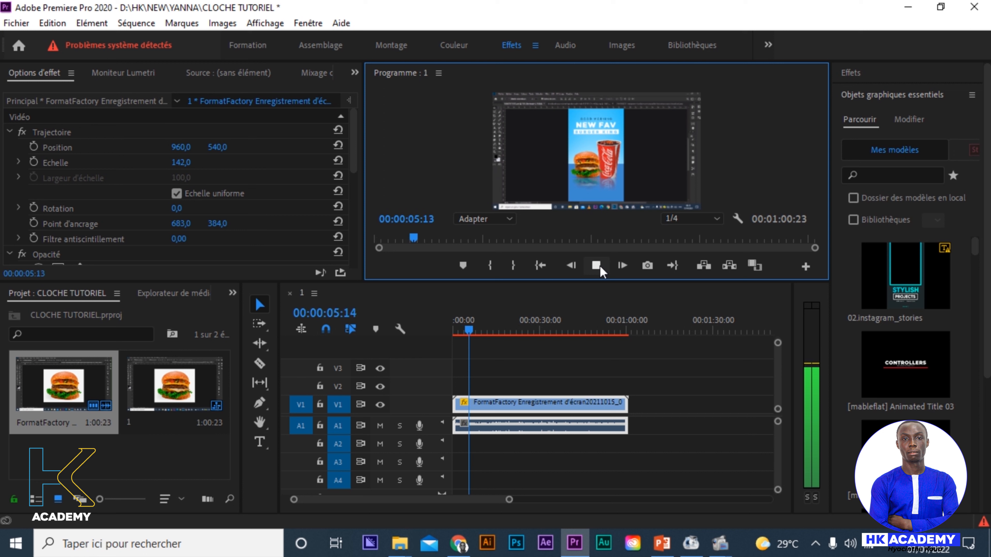
click(596, 265)
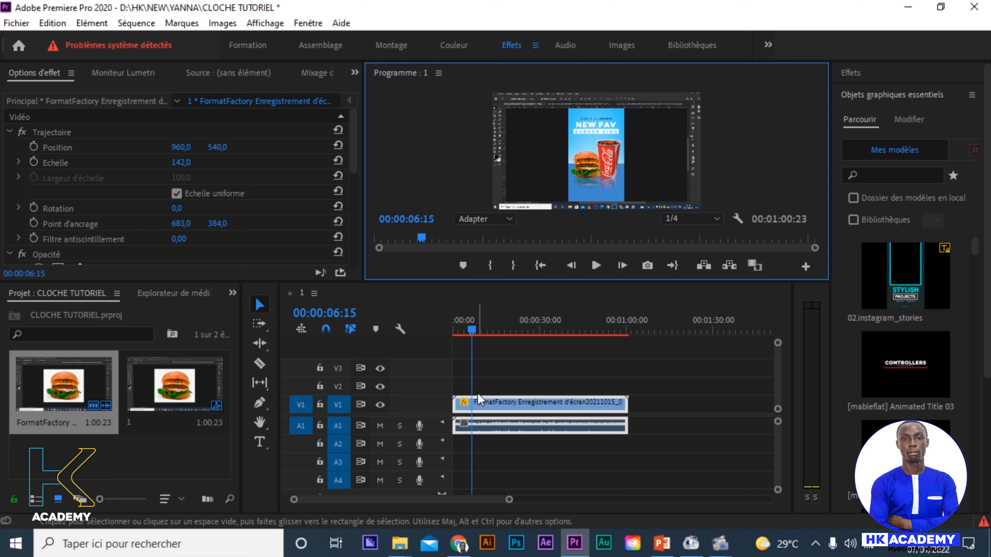
Step: Import the green-screen video "ABONNE TOI BOUTON LIKE ANNIMATION fond vert POUR VOS VIDEO YOUTUBE" from the Téléchargements folder
click(142, 463)
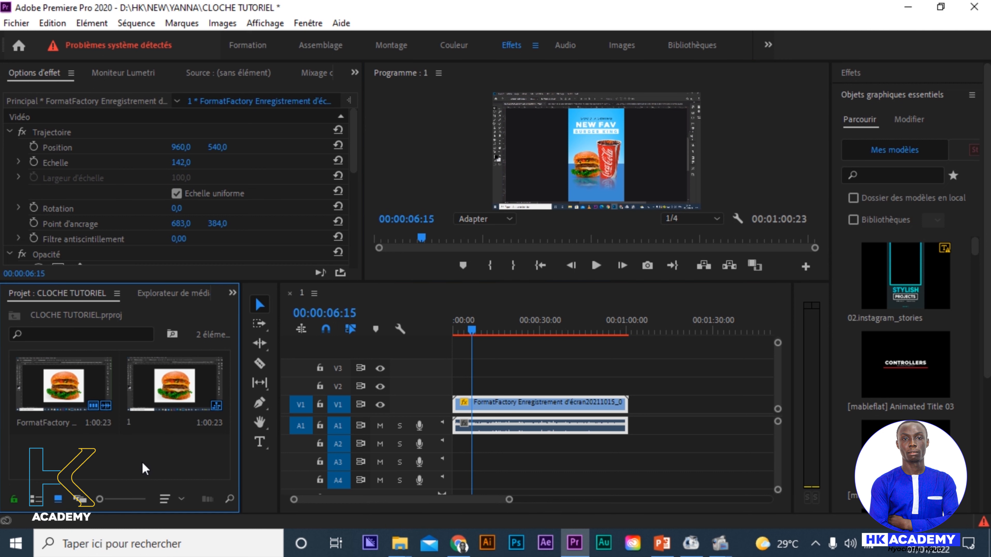
double_click(142, 462)
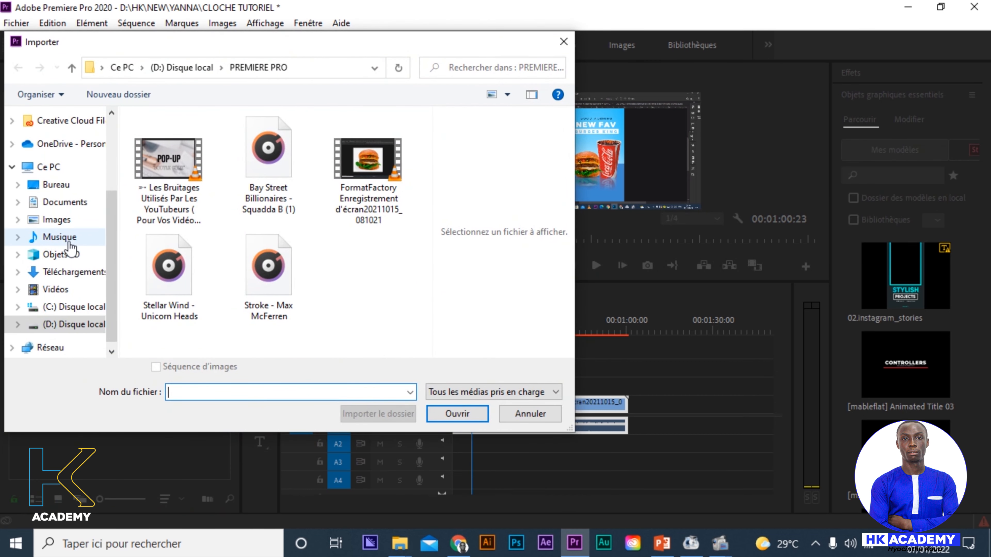
click(69, 274)
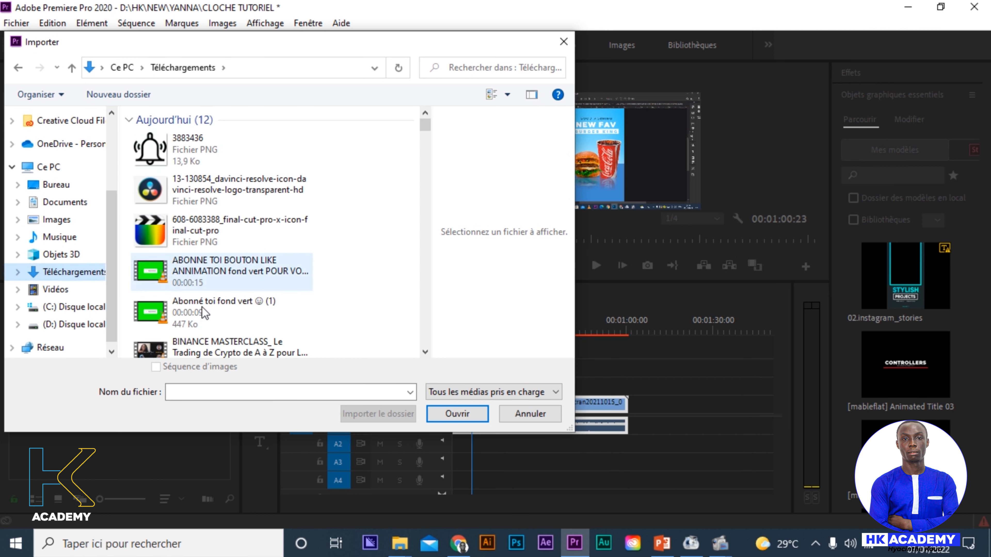
click(211, 144)
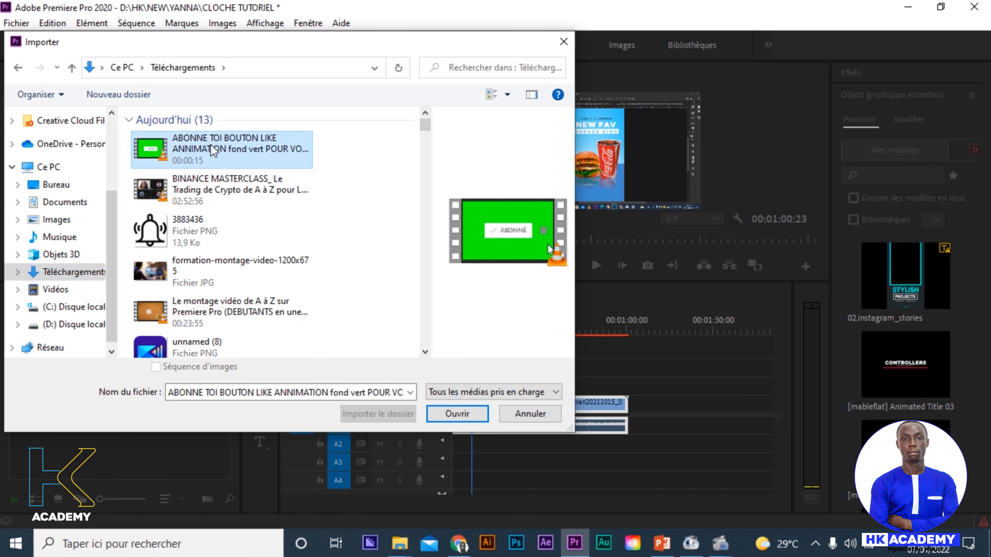
click(456, 415)
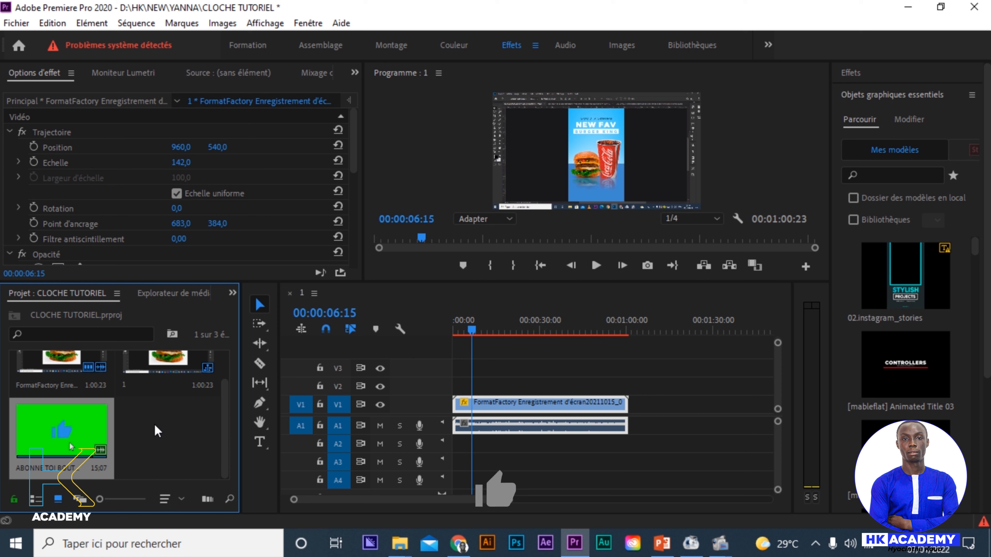
Step: Open the green-screen animation in the source monitor, play it from its start, and mark an out point at 00;00;05;09
double_click(92, 440)
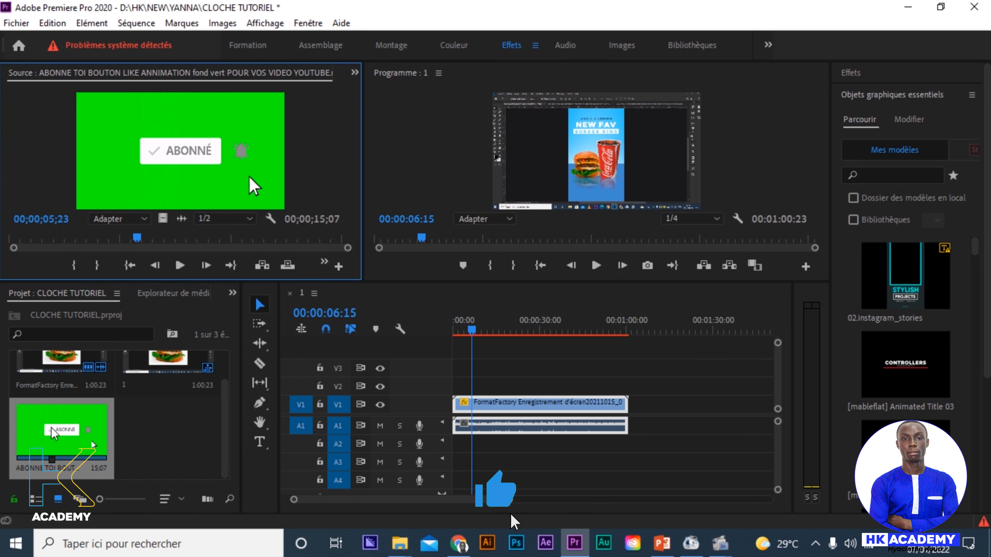
click(130, 267)
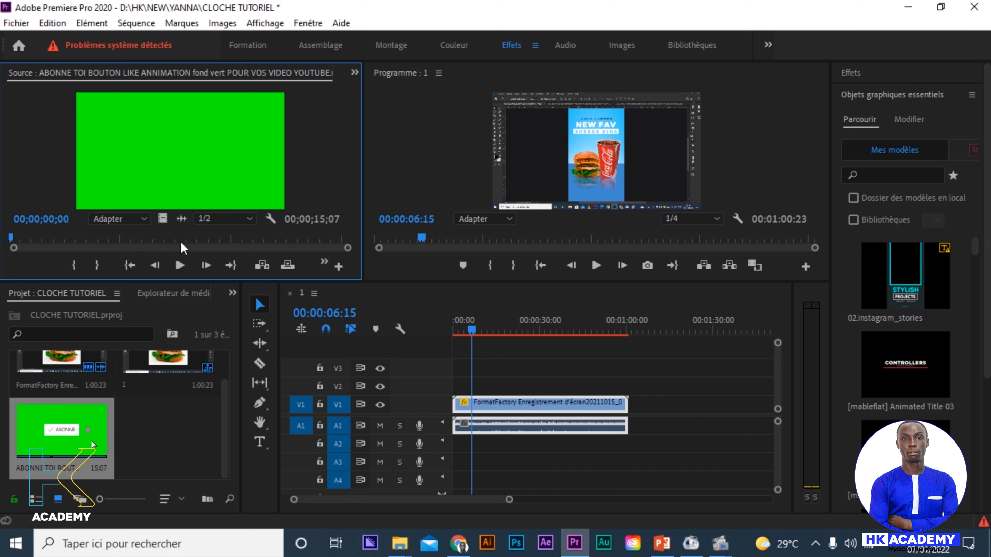
click(180, 270)
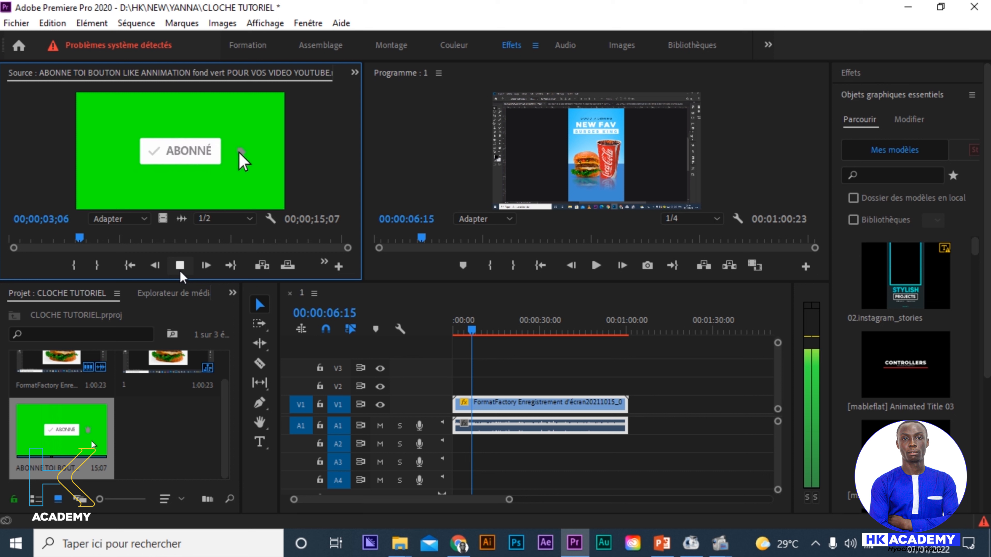
click(180, 273)
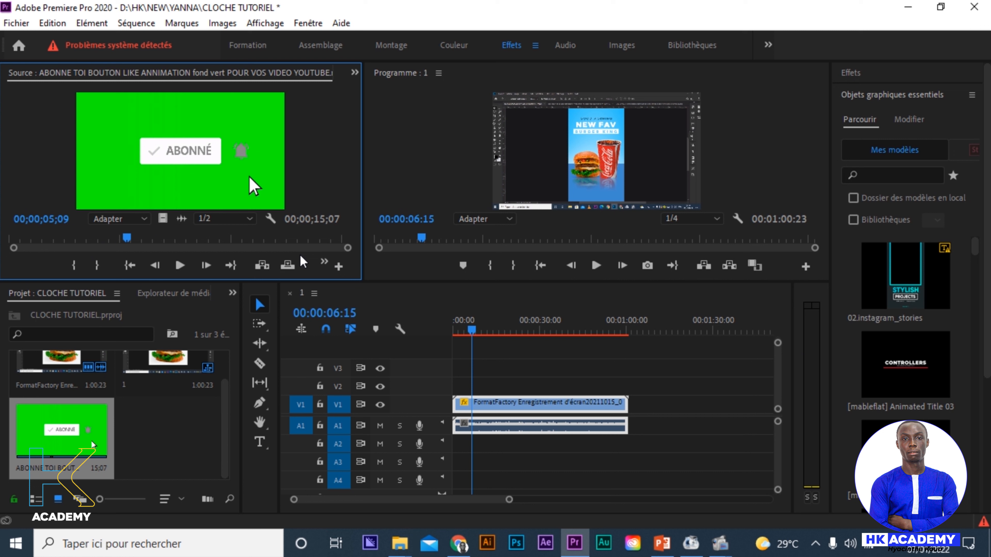
click(97, 270)
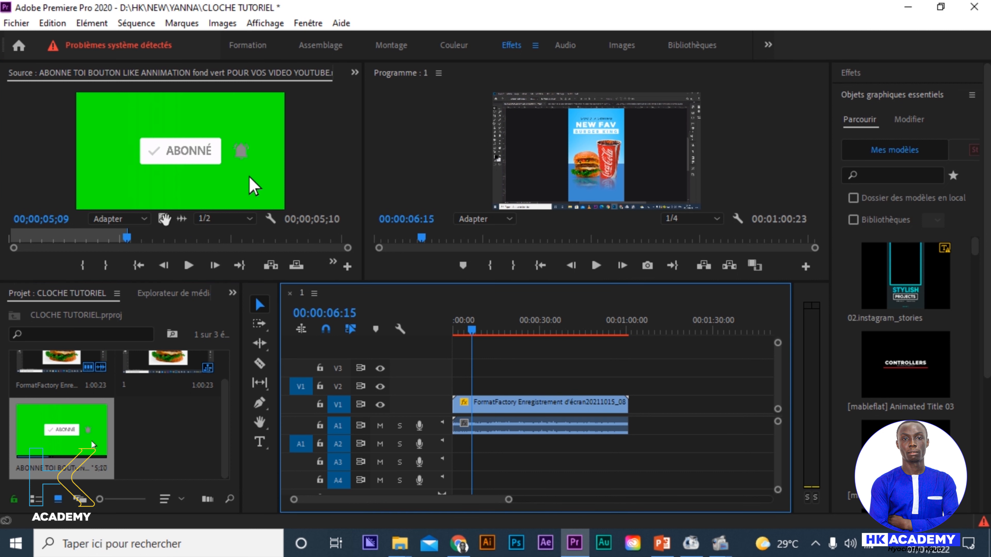
Step: Place the trimmed animation's video on V2 and its audio on A2 at 00:00:06:15, and preview the overlay
click(164, 220)
drag(164, 221, 480, 386)
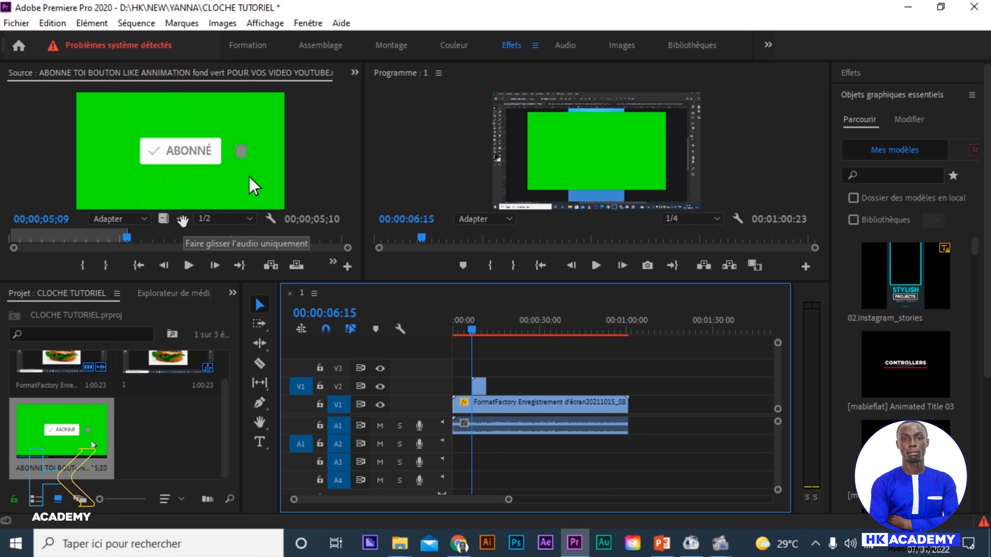
drag(182, 221, 477, 441)
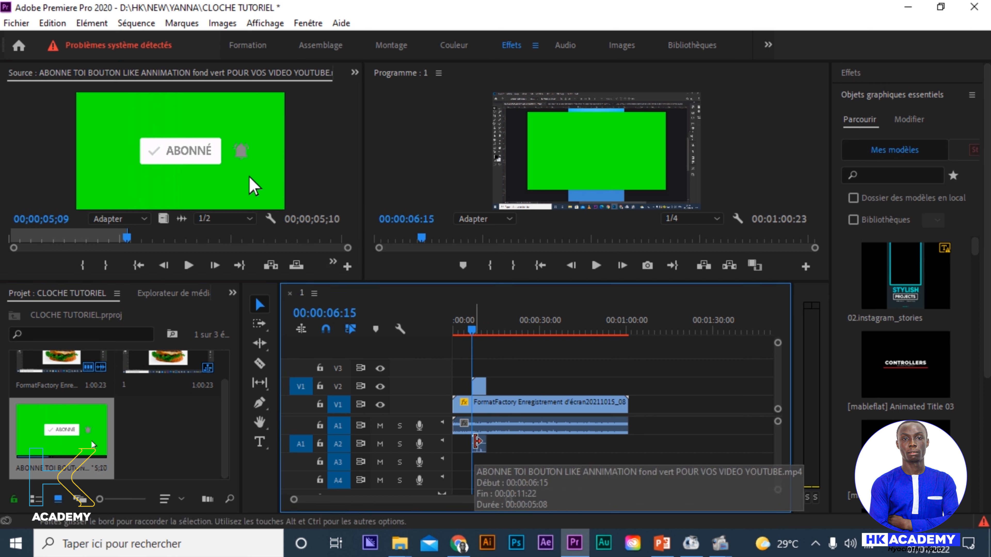
key(space)
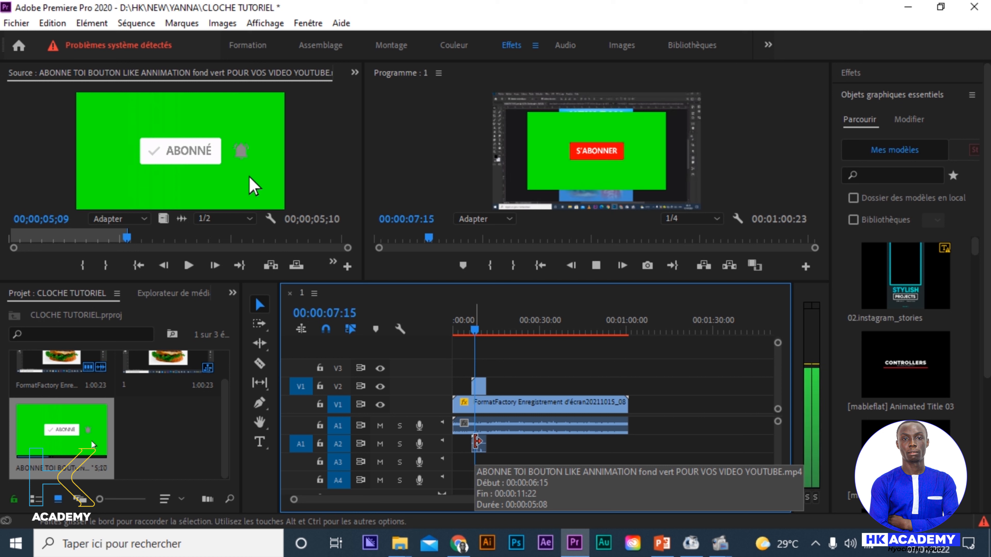
key(space)
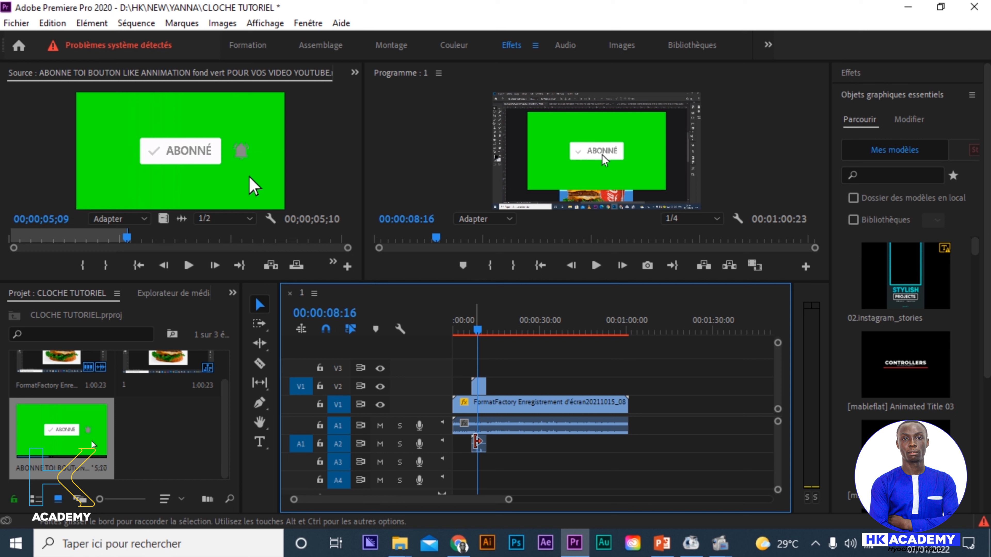
Step: Find the UltraKey video effect by searching for "ultra" and apply it to the green-screen animation on V2
click(853, 75)
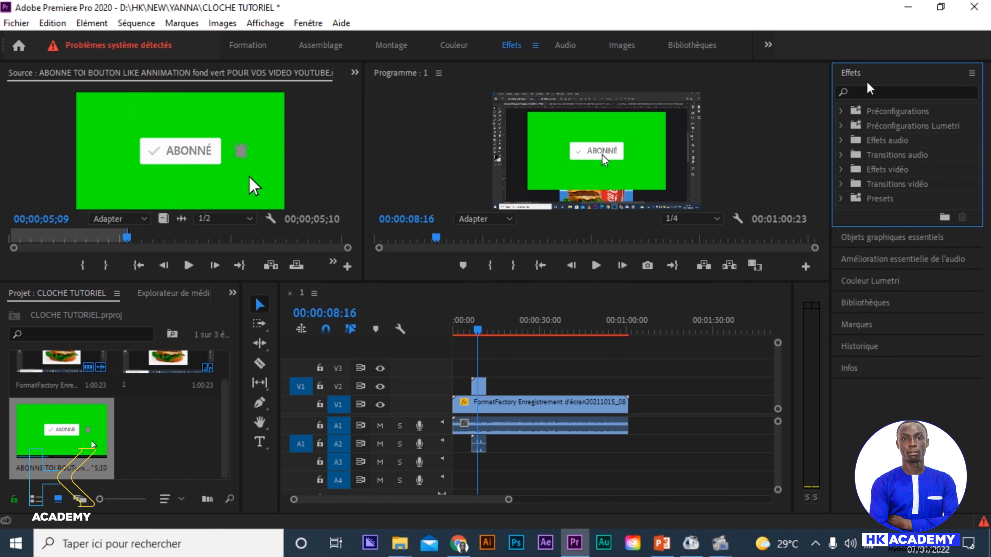
click(864, 90)
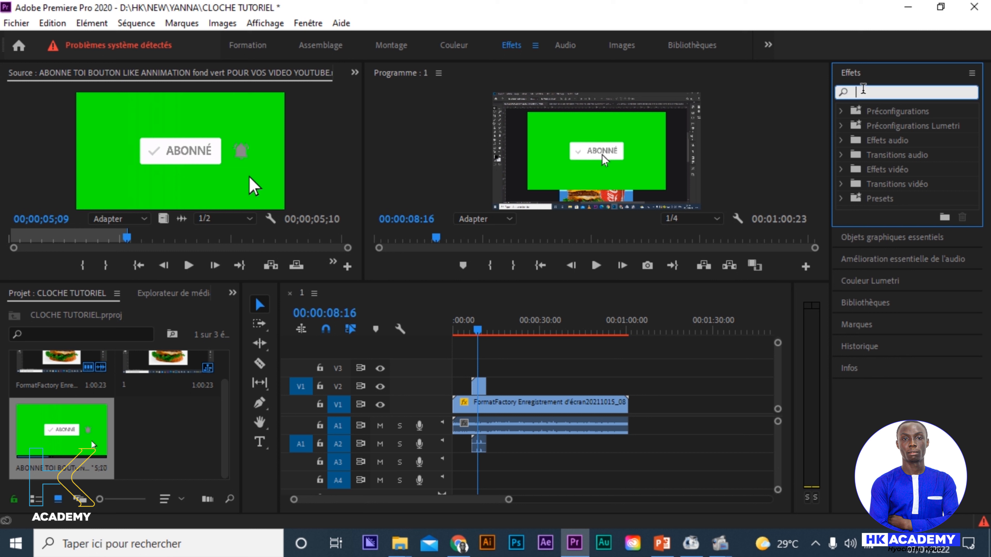
text(u)
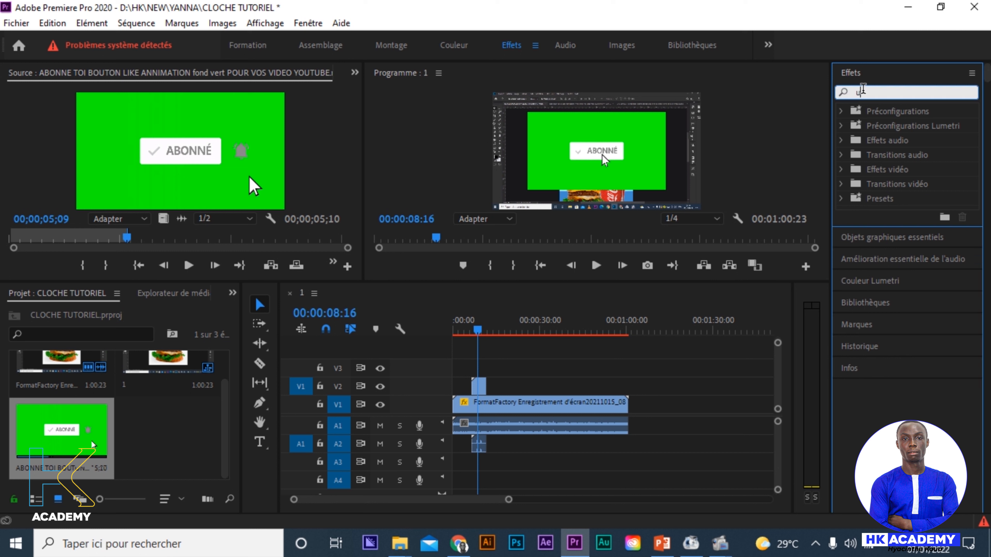
text(ltra)
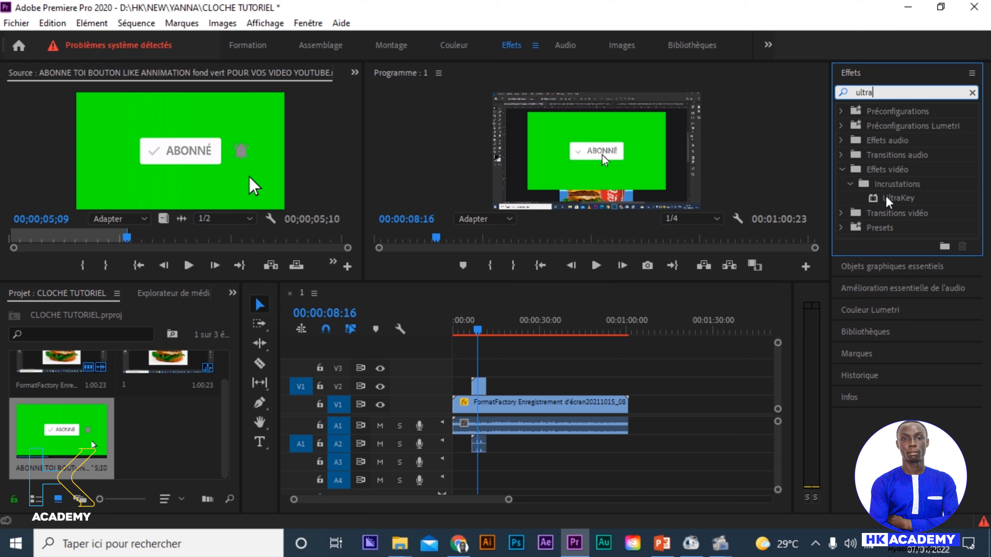
click(891, 203)
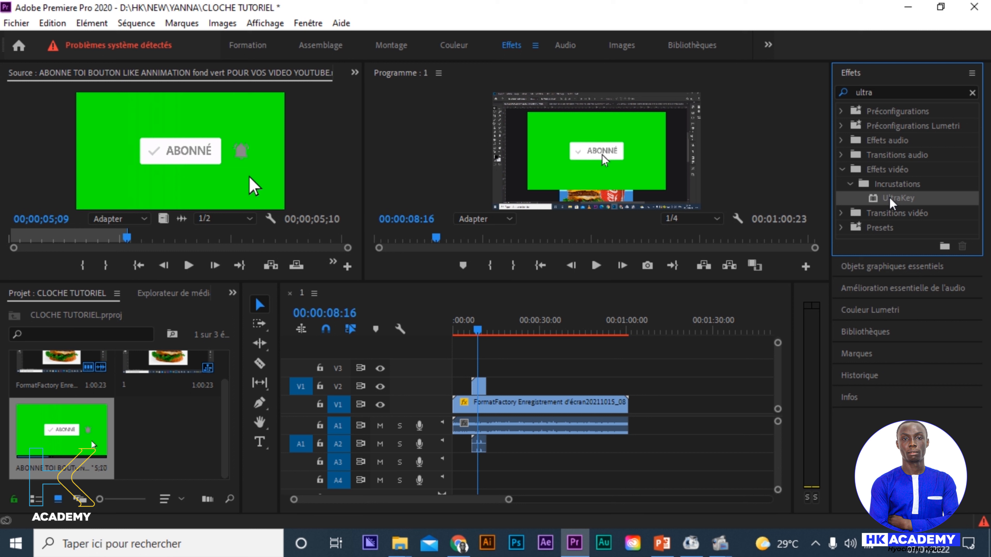
drag(891, 201, 481, 389)
Step: In the V2 clip's effect options, set UltraKey's key colour by sampling the animation's green background in the program preview
drag(544, 281, 546, 313)
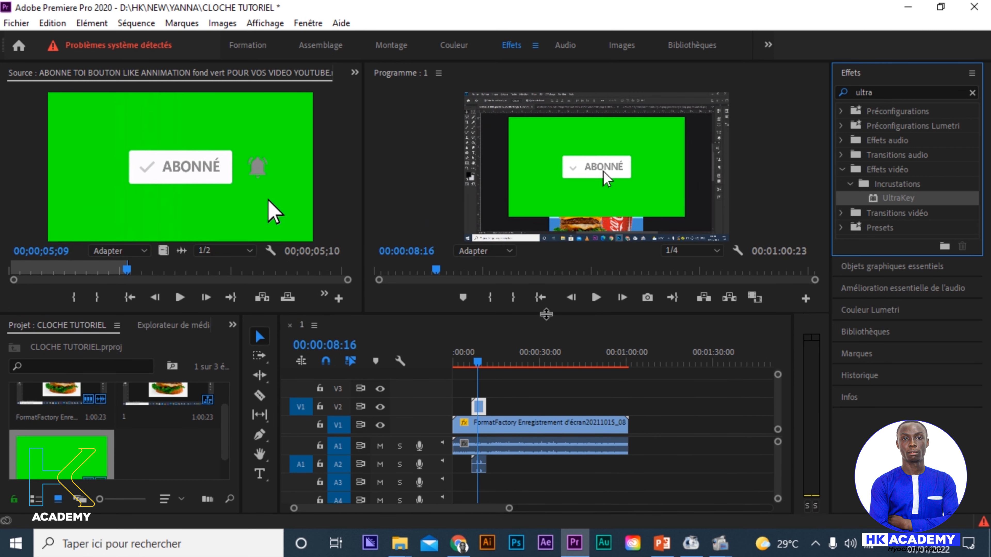
click(355, 73)
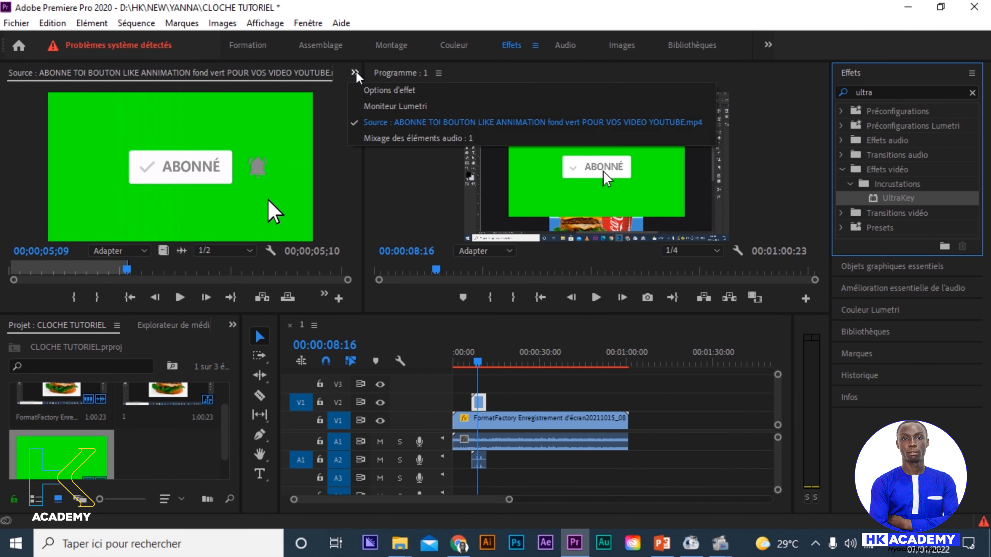
click(377, 93)
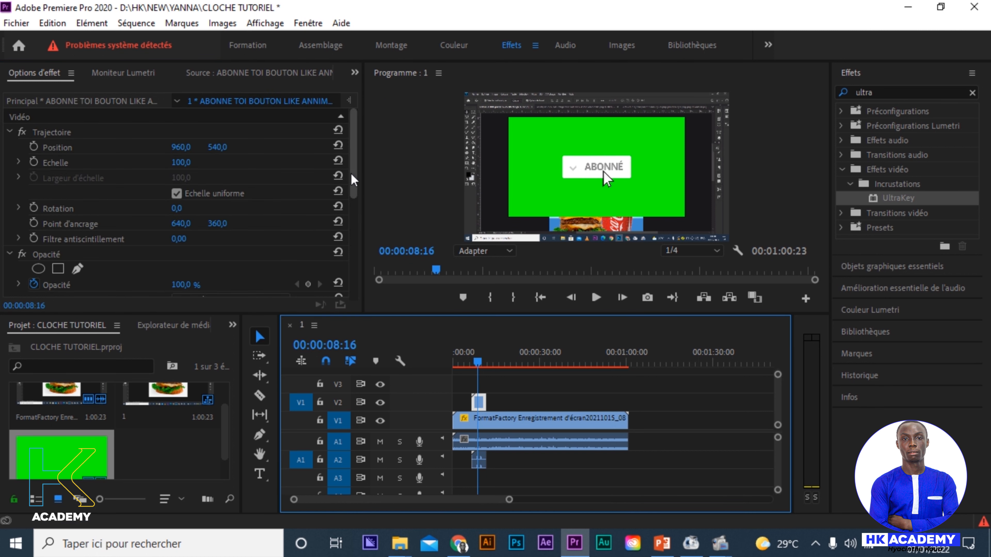
drag(354, 178, 352, 261)
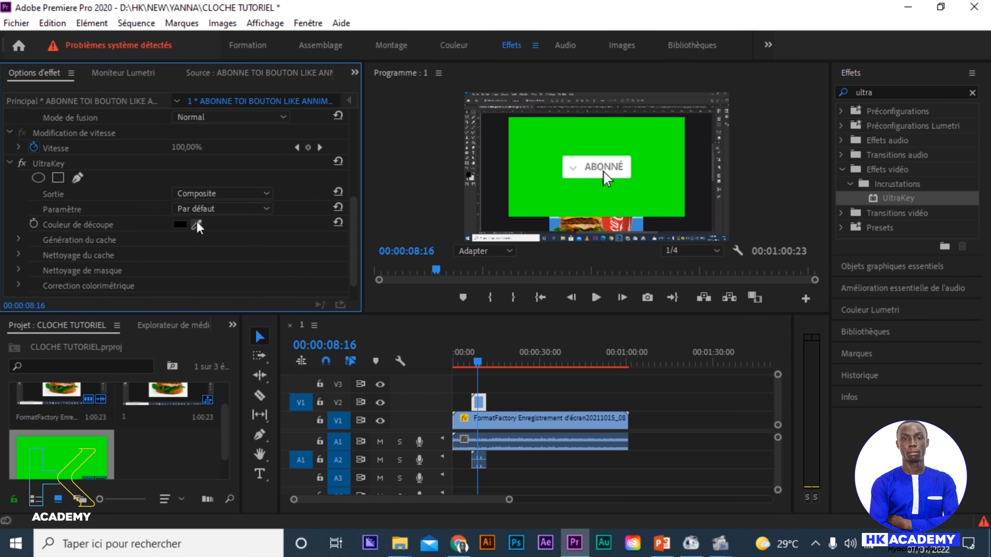
drag(196, 225, 545, 141)
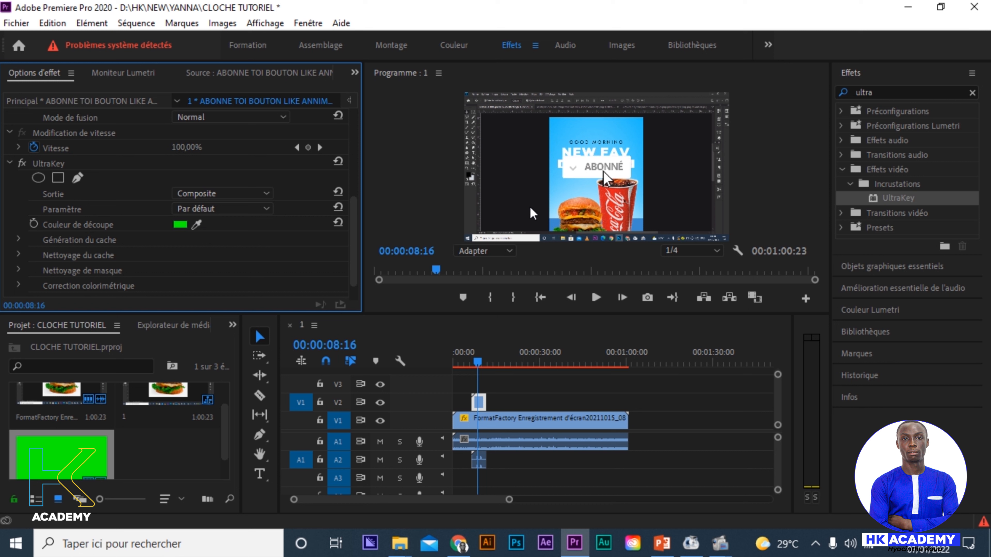
Step: Play the sequence from the start of the keyed animation and stop at 00:00:11:20
click(474, 355)
click(596, 297)
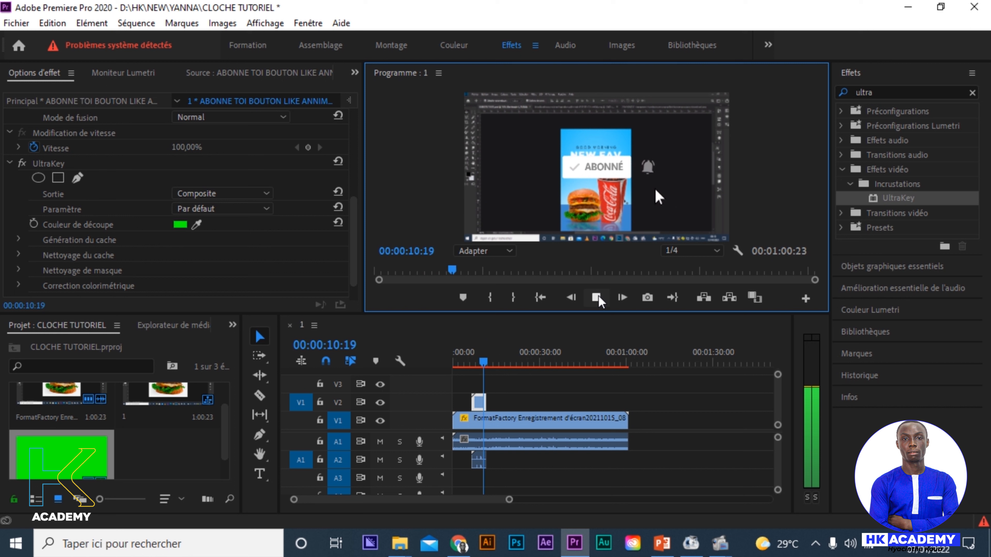
click(597, 297)
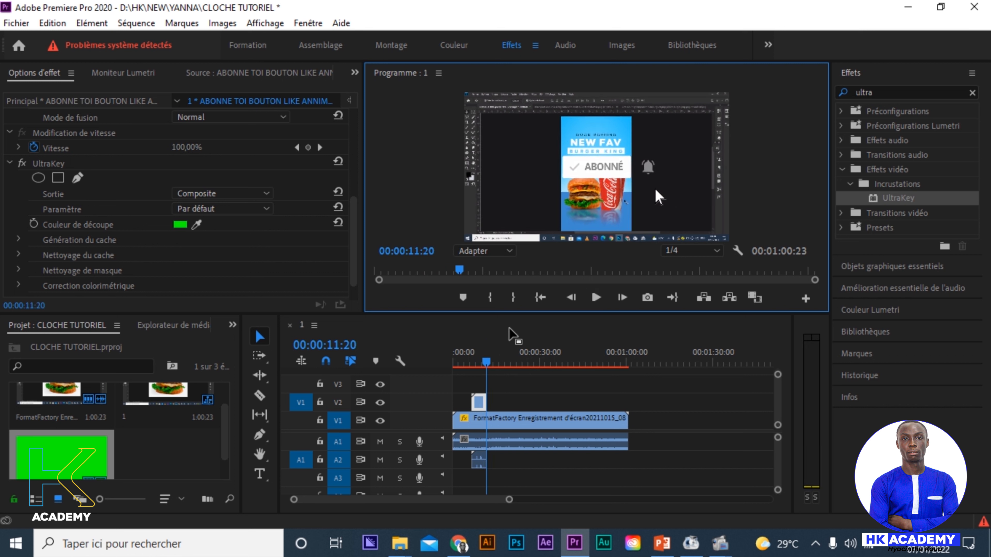
Step: At 00:00:09:01, set the animation clip's vertical position to 940 and its scale to 50
click(478, 351)
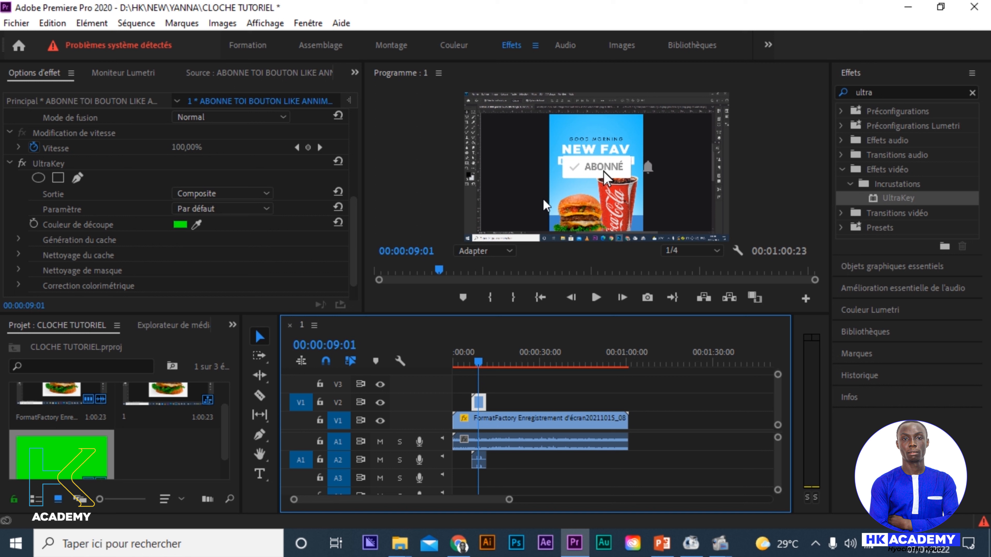
click(355, 259)
drag(355, 259, 363, 121)
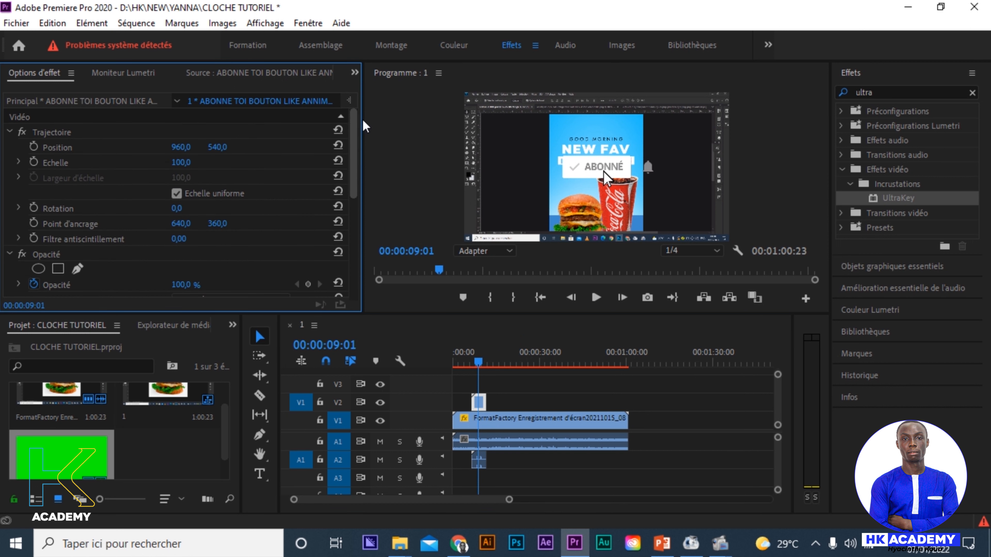
click(354, 72)
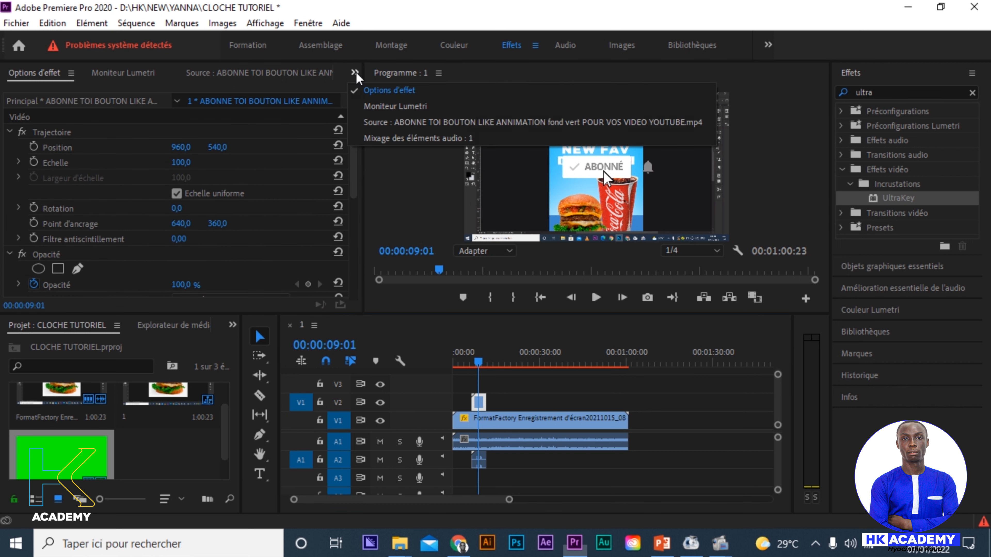
click(98, 147)
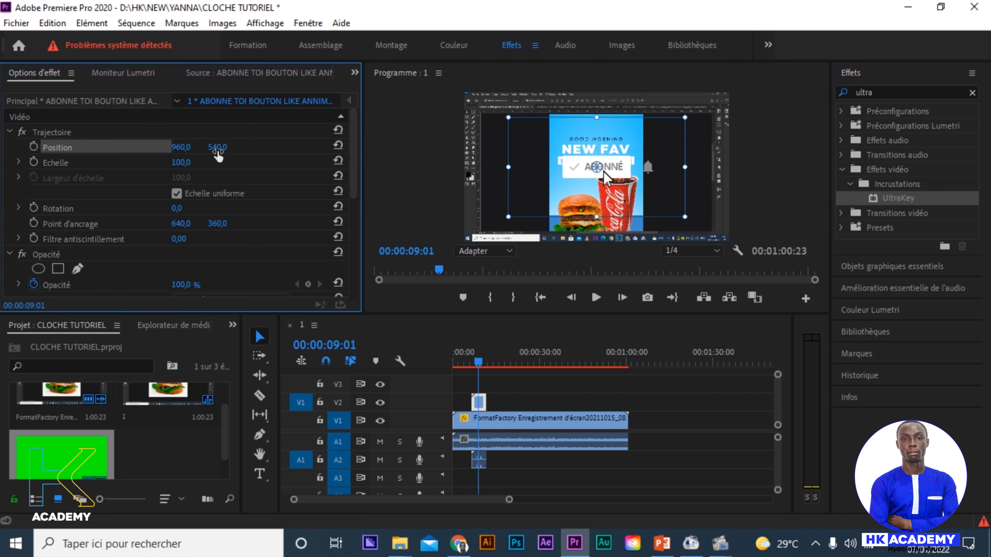
drag(217, 147, 507, 148)
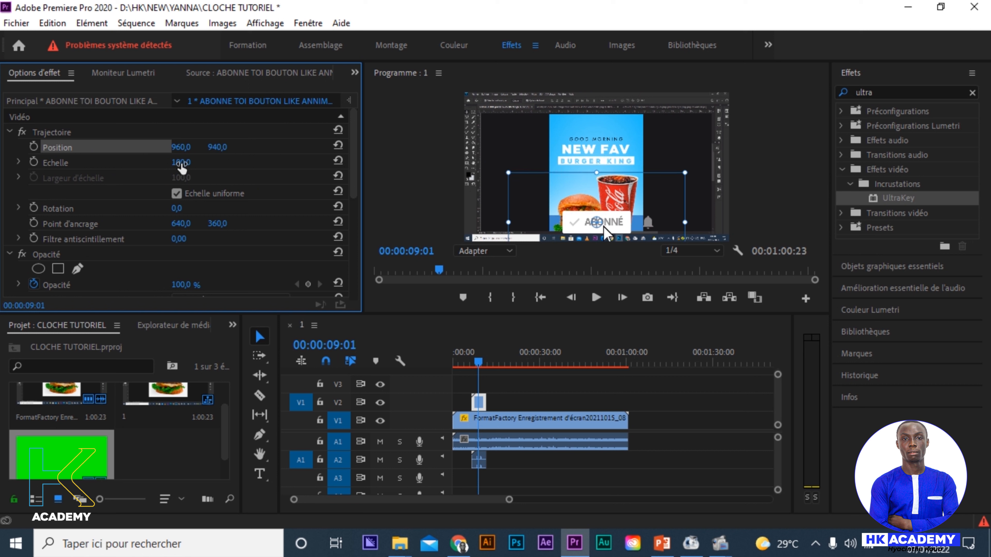
drag(180, 166, 146, 167)
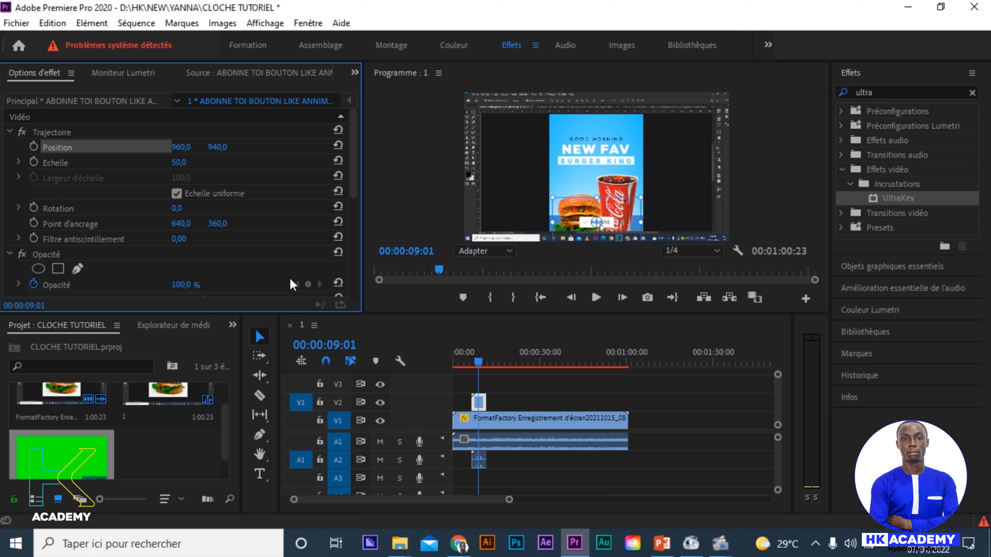
Step: Preview the repositioned, smaller overlay from 00:00:06:07 and stop at 00:00:10:14
click(470, 356)
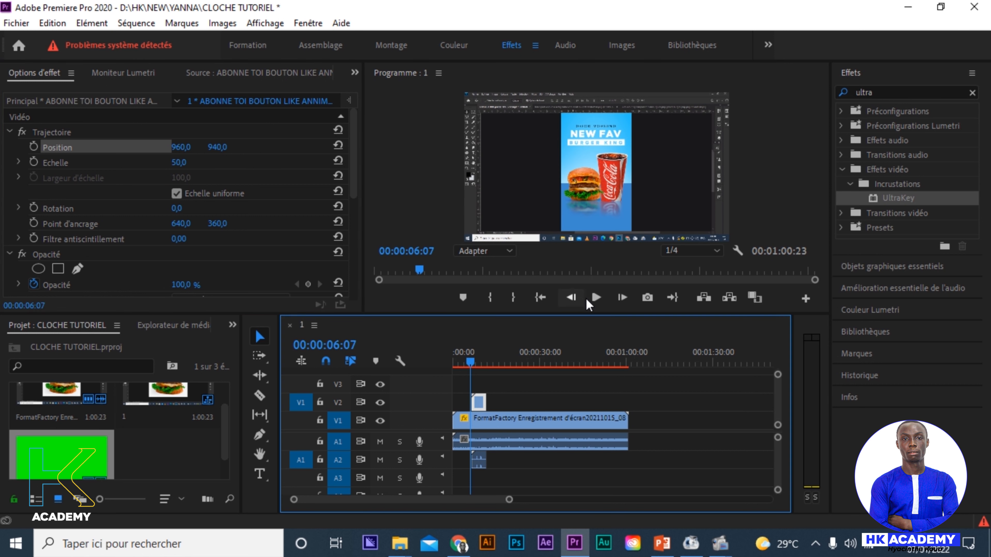
click(596, 298)
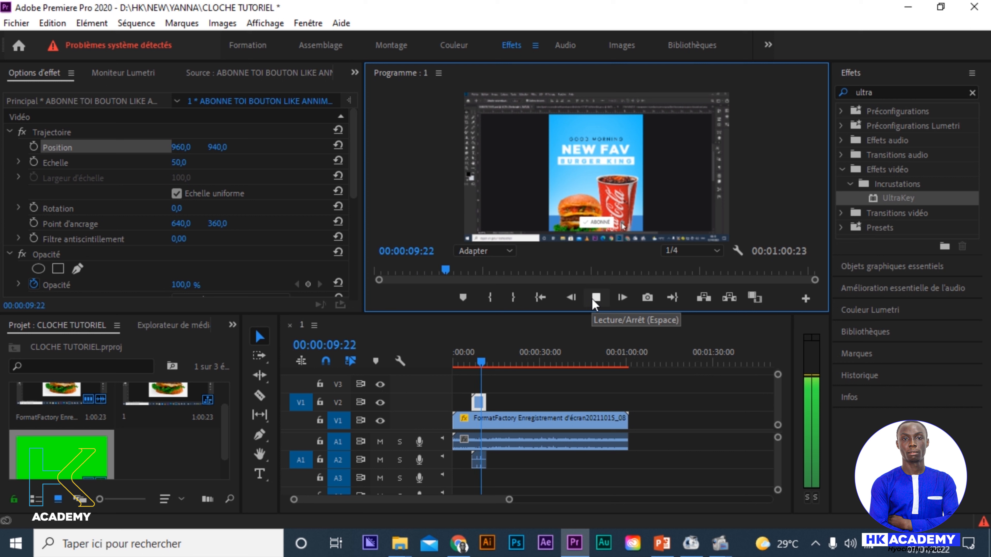
click(595, 297)
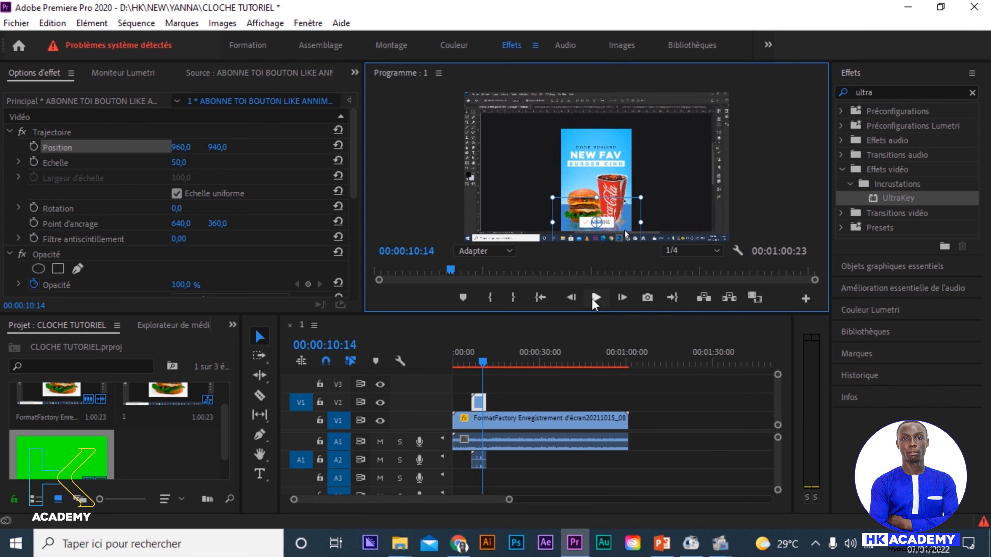
Step: Search the effects for "volum", apply the Volume audio effect to the animation's audio on A2, and set its level to 9.0 dB
click(883, 93)
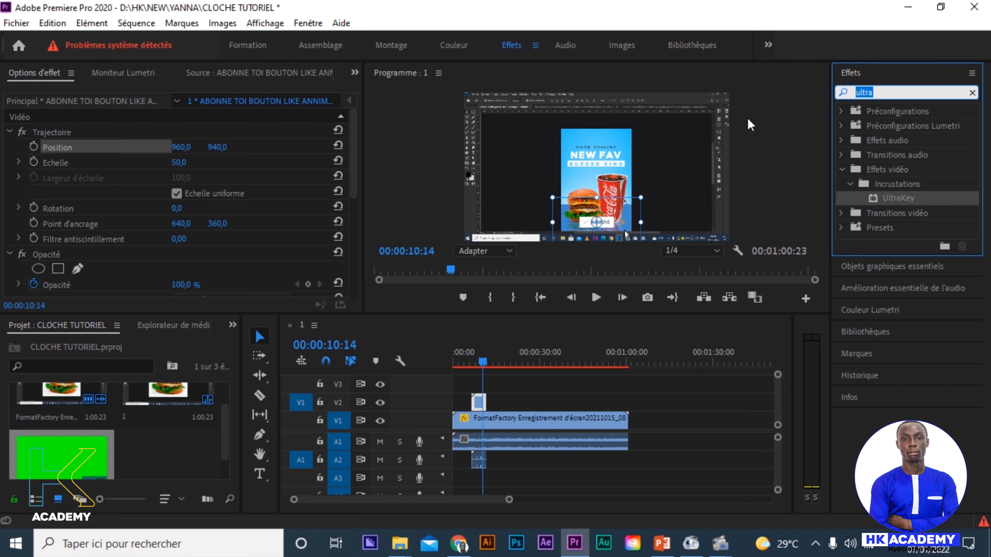
text(vol)
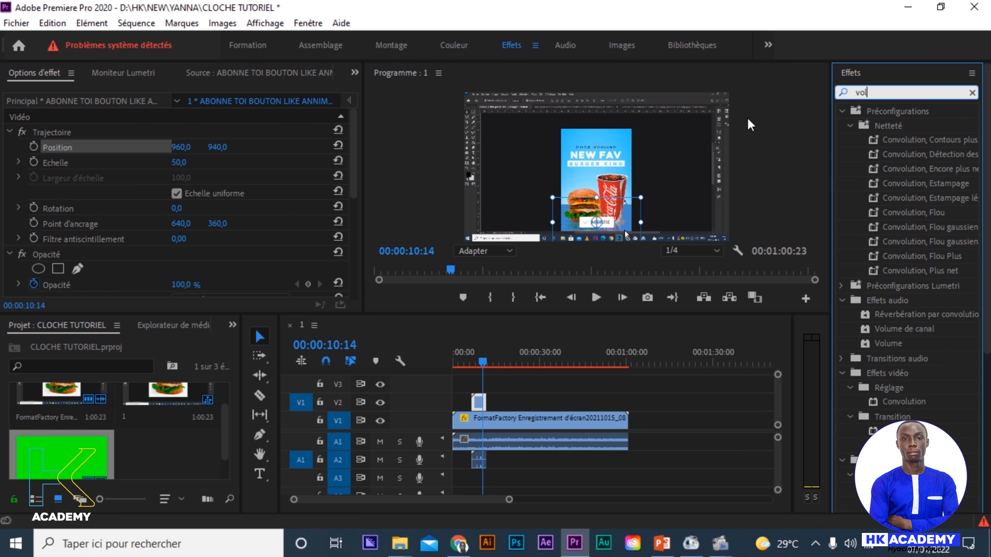
text(um)
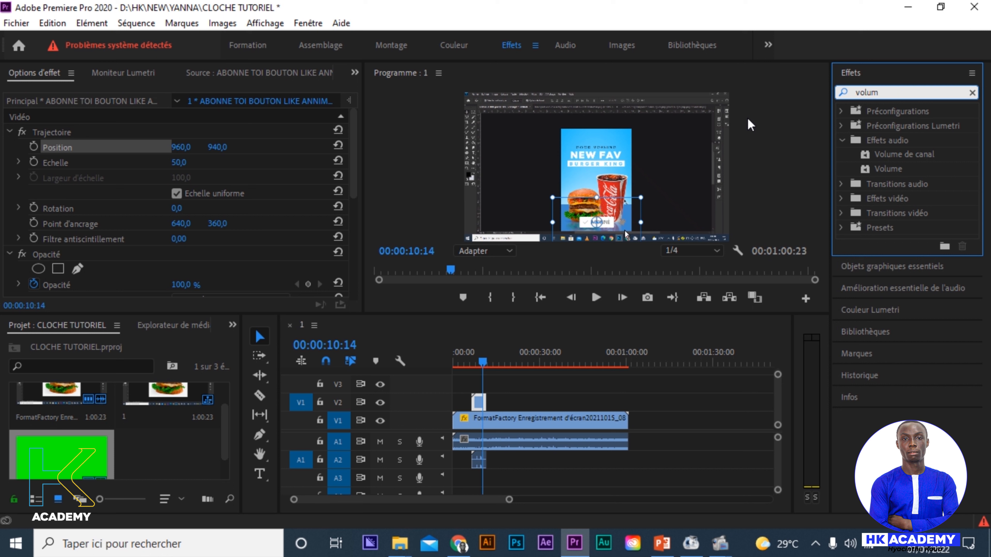
drag(878, 170, 491, 461)
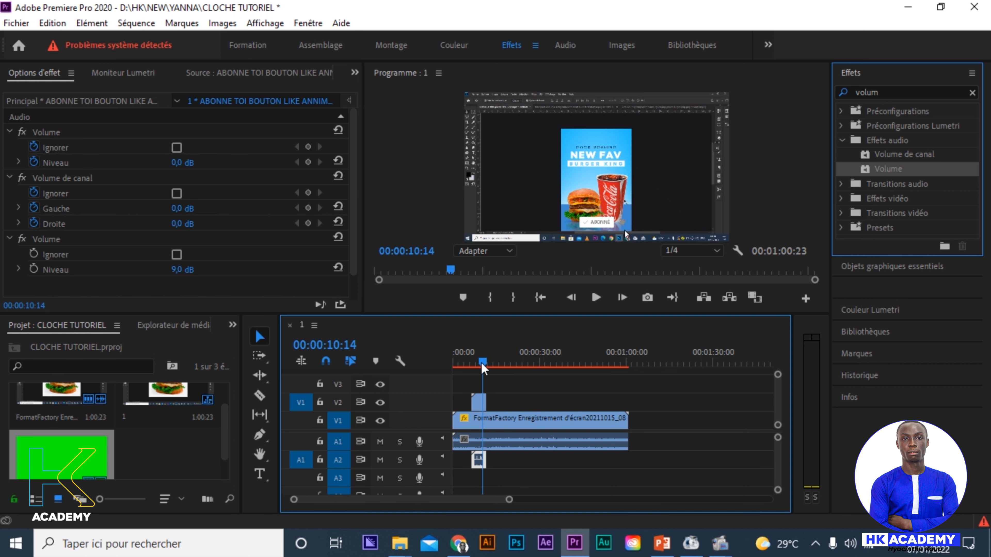
Step: Play back the overlay with its adjusted audio from near the clip's start and stop at 00:00:10:17
drag(484, 369, 474, 366)
click(596, 297)
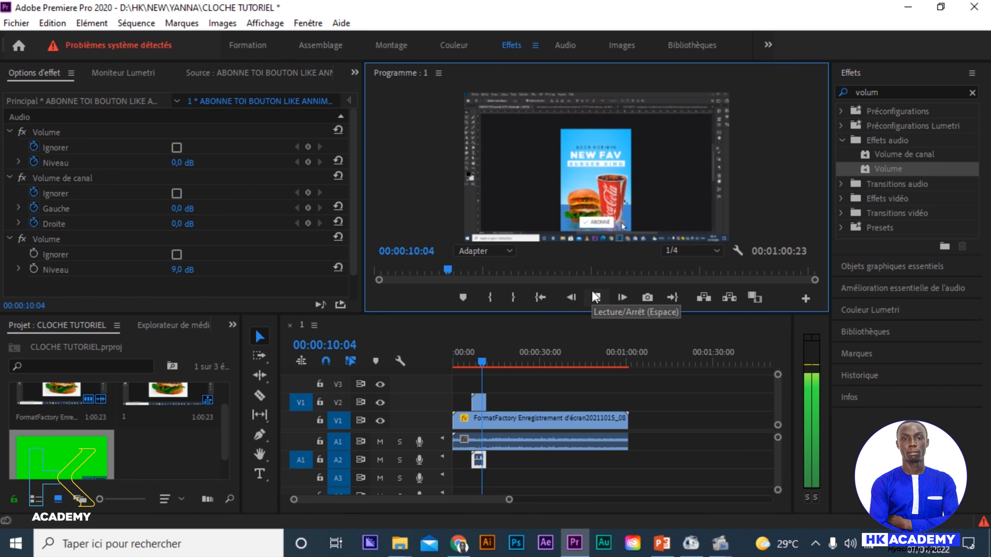
click(596, 297)
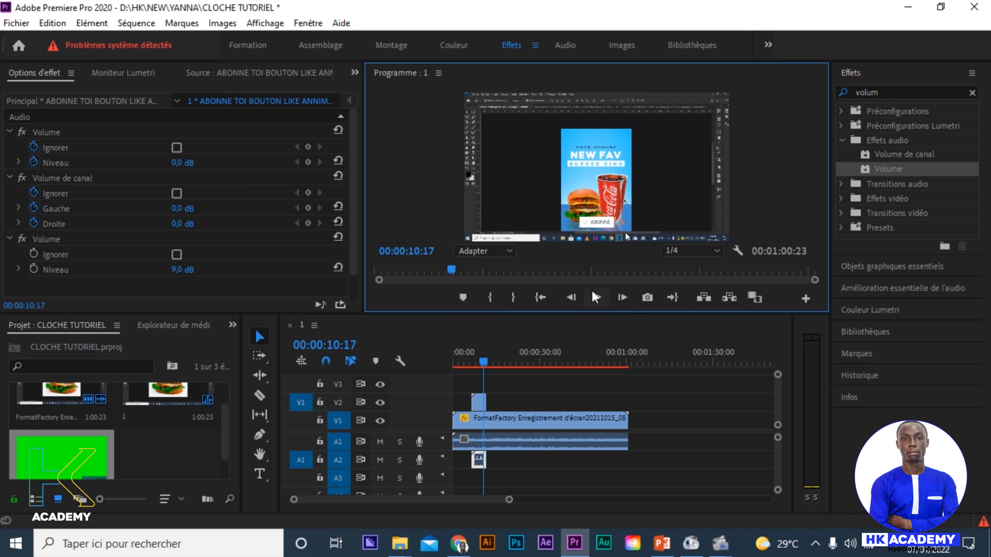